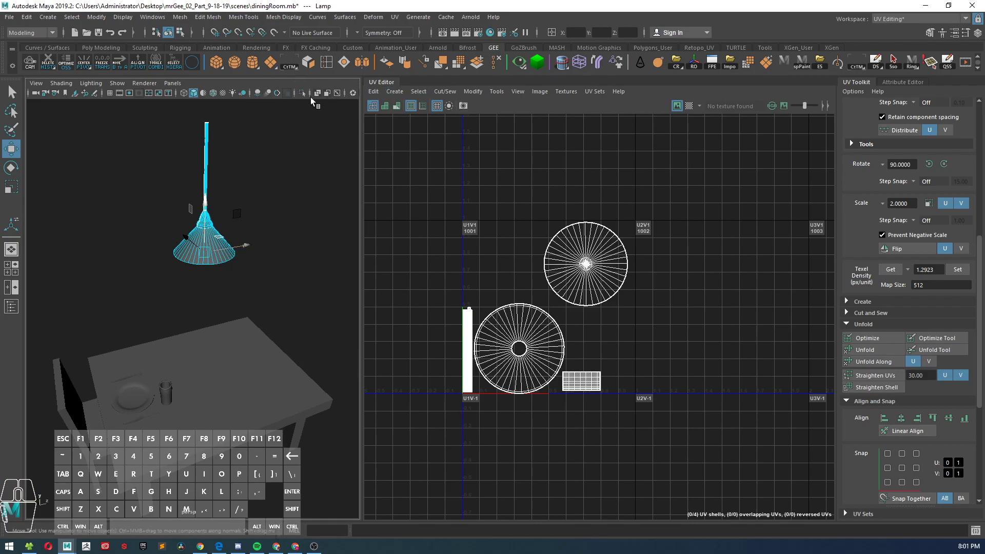
Step: Isolate the selected lamp so that only this object is displayed in the perspective viewport
click(303, 93)
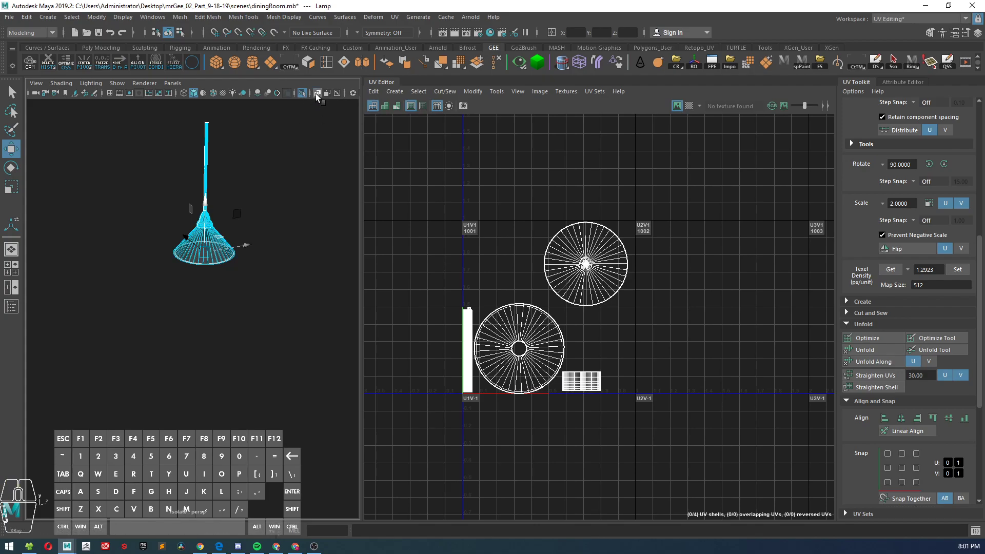
alt+middle_drag(275, 144, 269, 191)
alt+right_drag(268, 173, 266, 210)
alt+middle_drag(266, 210, 236, 221)
alt+right_drag(236, 221, 219, 206)
alt+middle_drag(220, 207, 217, 236)
alt+right_drag(217, 235, 190, 191)
alt+middle_drag(189, 192, 198, 226)
alt+right_drag(198, 226, 211, 244)
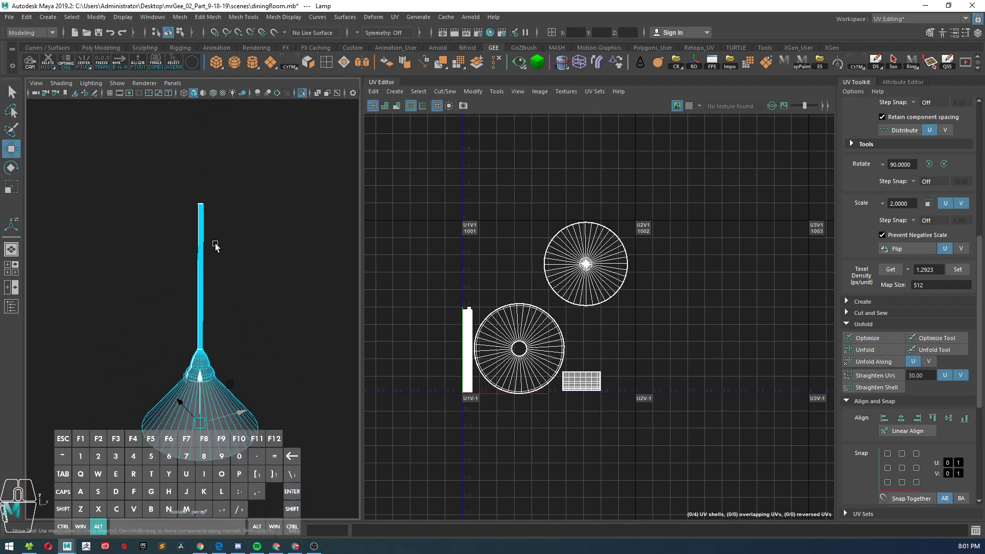
Step: Select all of the lamp's existing UV shells in the UV Editor and delete them
right_drag(534, 235, 493, 221)
drag(461, 186, 680, 430)
key(Delete)
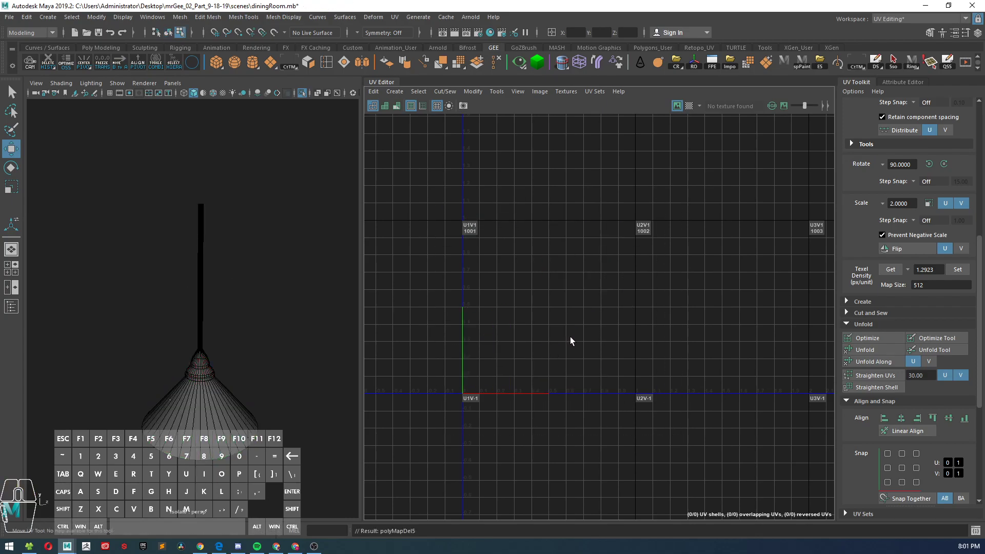
Step: Insert an edge loop around the lamp's stem, roughly midway up, with the Multi-Cut tool
alt+drag(242, 331, 208, 266)
alt+middle_drag(208, 268, 241, 295)
alt+right_drag(205, 288, 247, 297)
alt+middle_drag(210, 267, 273, 321)
alt+right_drag(273, 320, 230, 309)
alt+right_drag(231, 317, 241, 320)
right_drag(181, 261, 186, 232)
drag(156, 254, 236, 330)
shift+right_drag(251, 336, 200, 338)
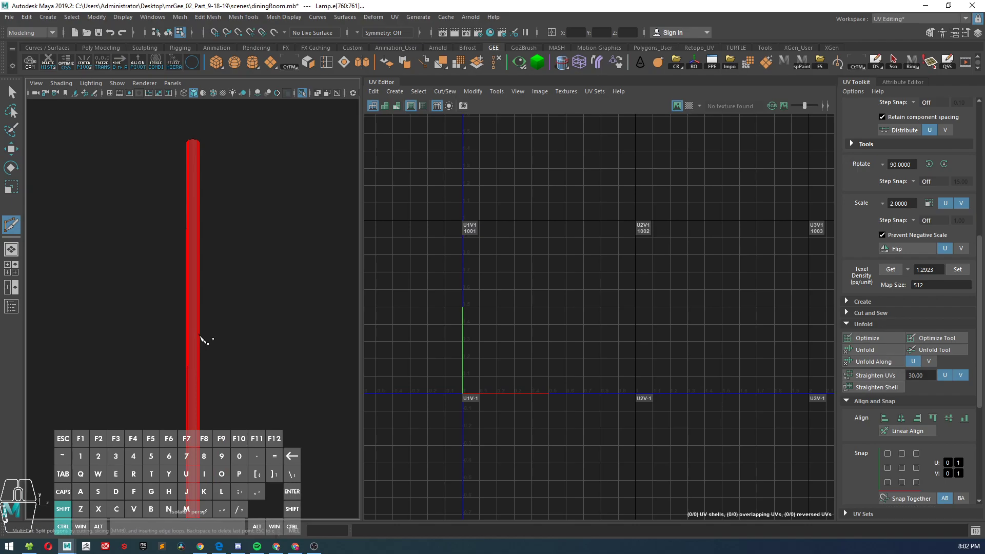
ctrl+shift+click(194, 351)
alt+right_drag(206, 359, 220, 343)
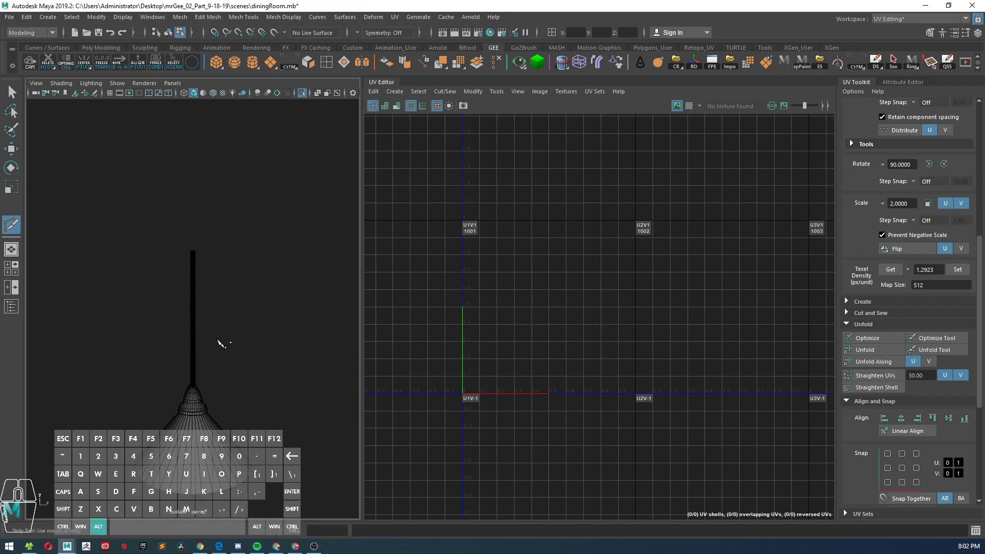
alt+middle_drag(219, 343, 221, 336)
alt+right_drag(221, 336, 226, 362)
key(w)
alt+drag(220, 358, 227, 312)
alt+right_drag(227, 312, 196, 348)
Step: Apply automatic UV mapping to the whole lamp in object mode, with the mapping options reset to their defaults
right_drag(194, 261, 195, 306)
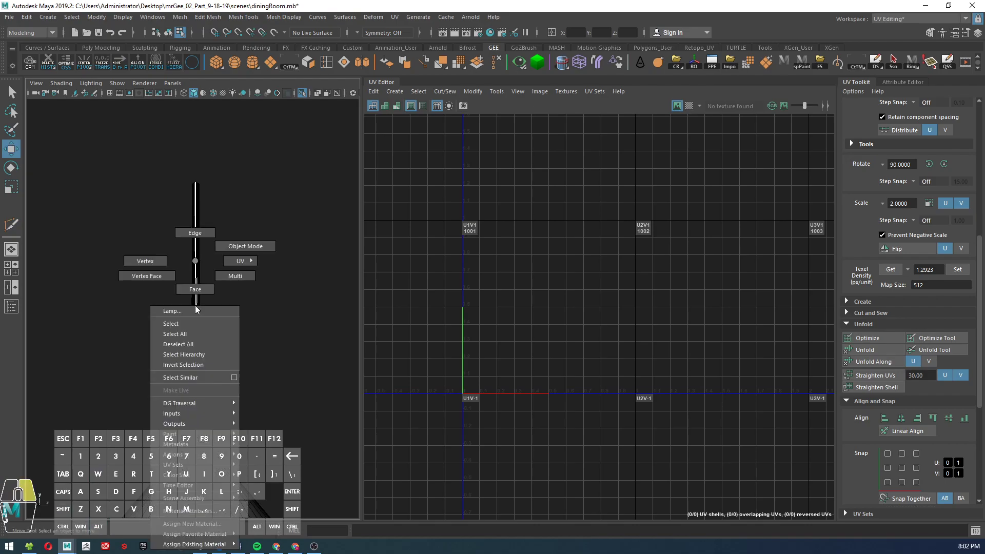
click(240, 239)
scroll(217, 284, down, 5)
scroll(210, 288, up, 5)
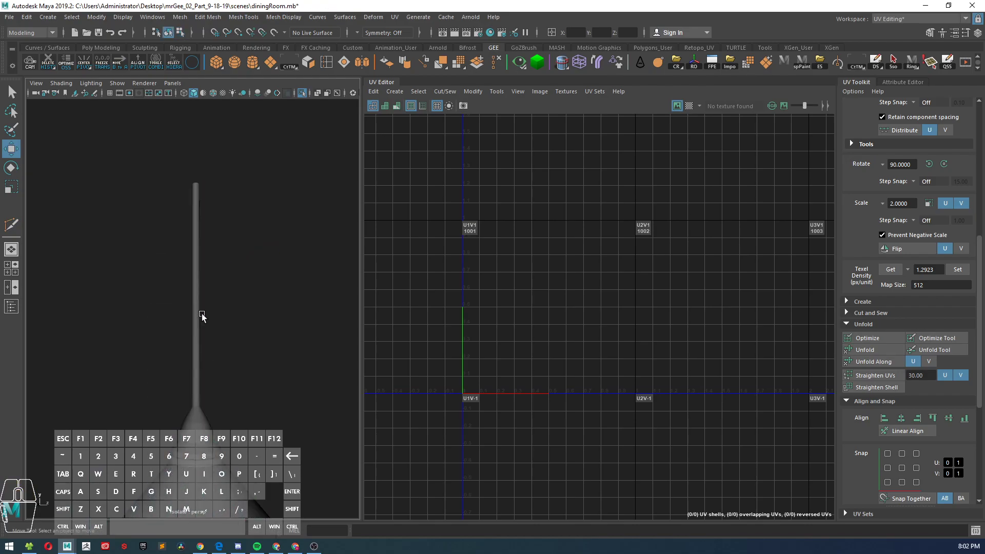
click(198, 299)
click(394, 94)
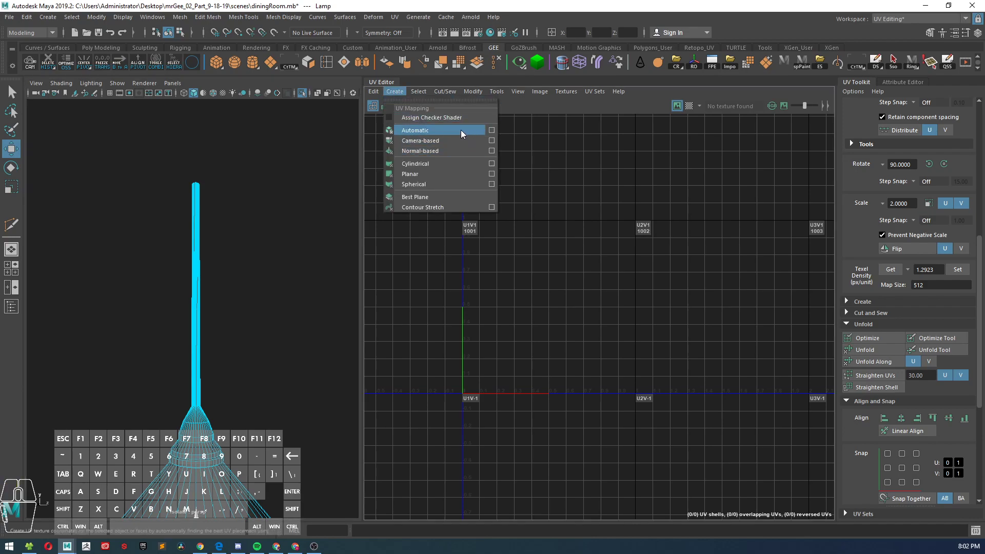
click(492, 130)
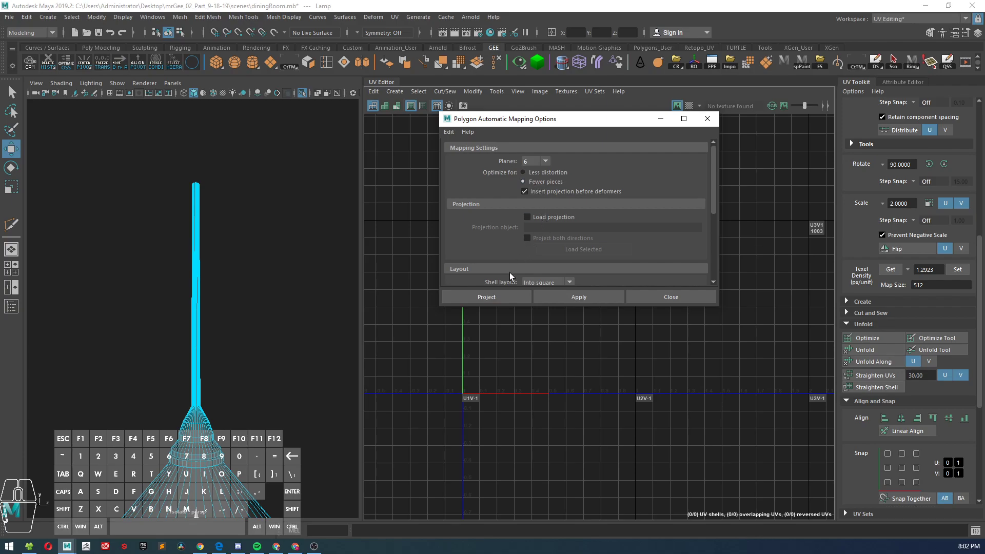
click(449, 132)
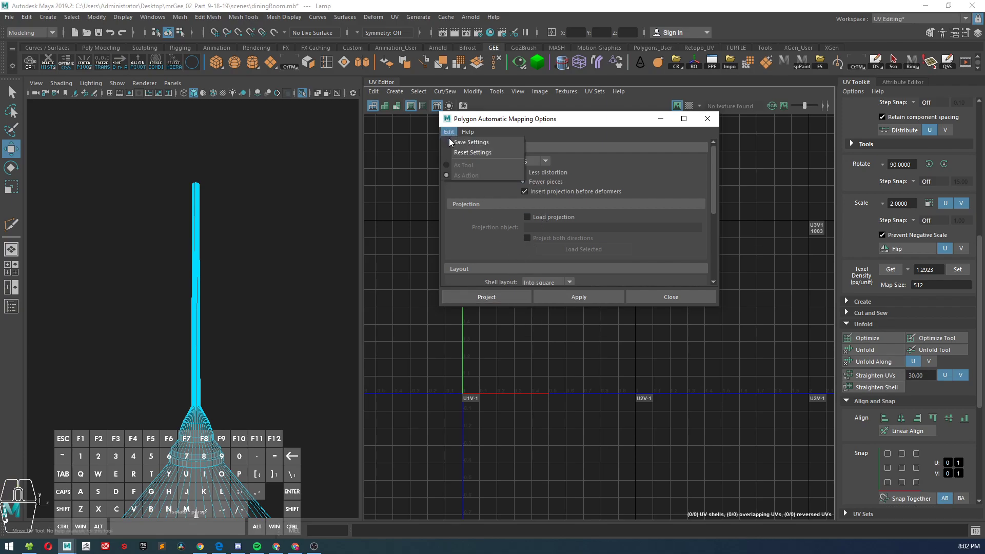
click(466, 152)
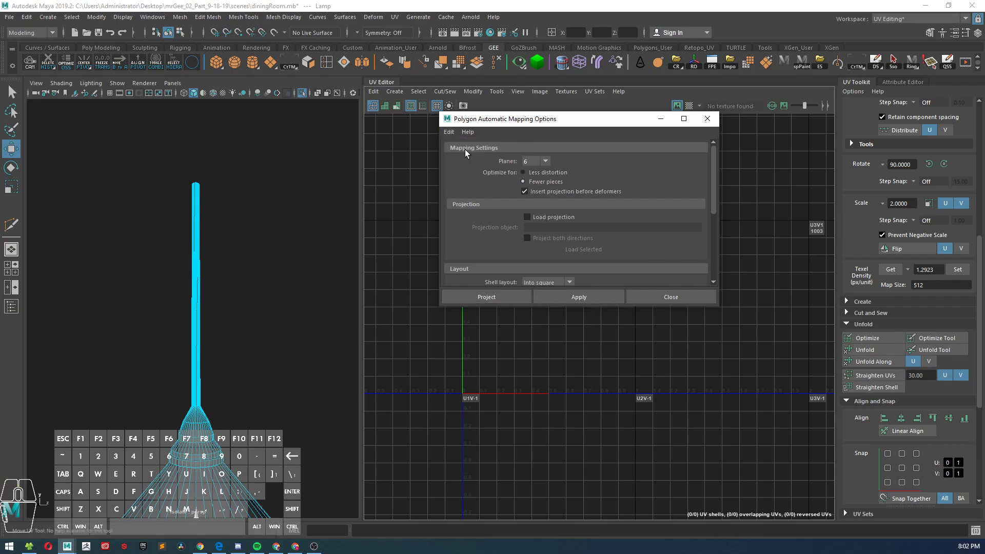
click(583, 302)
click(669, 297)
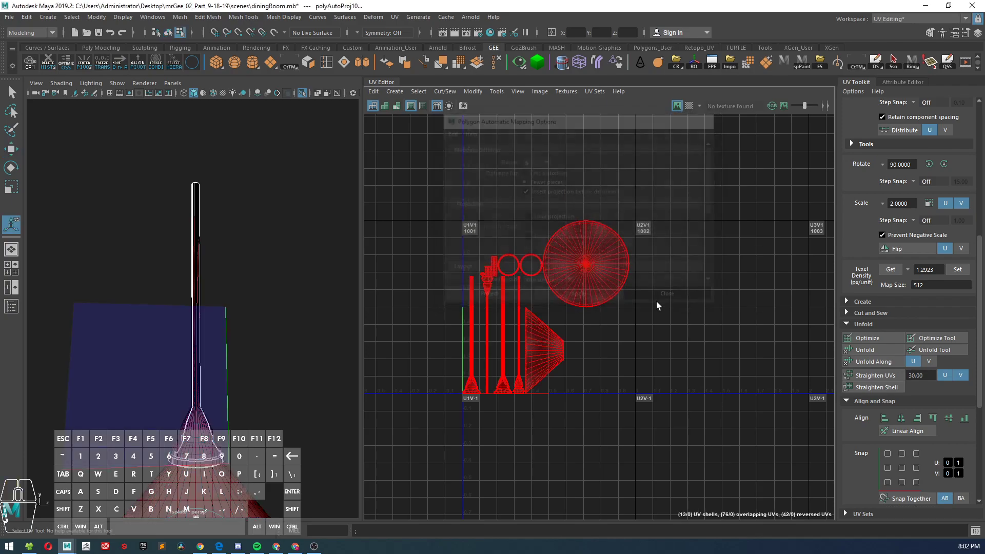
Step: Select all the lamp's UVs, get their texel density at map size 512, and set every shell to that 3.3911 value
click(285, 272)
alt+drag(255, 317, 251, 295)
scroll(558, 325, up, 1)
scroll(558, 325, up, 3)
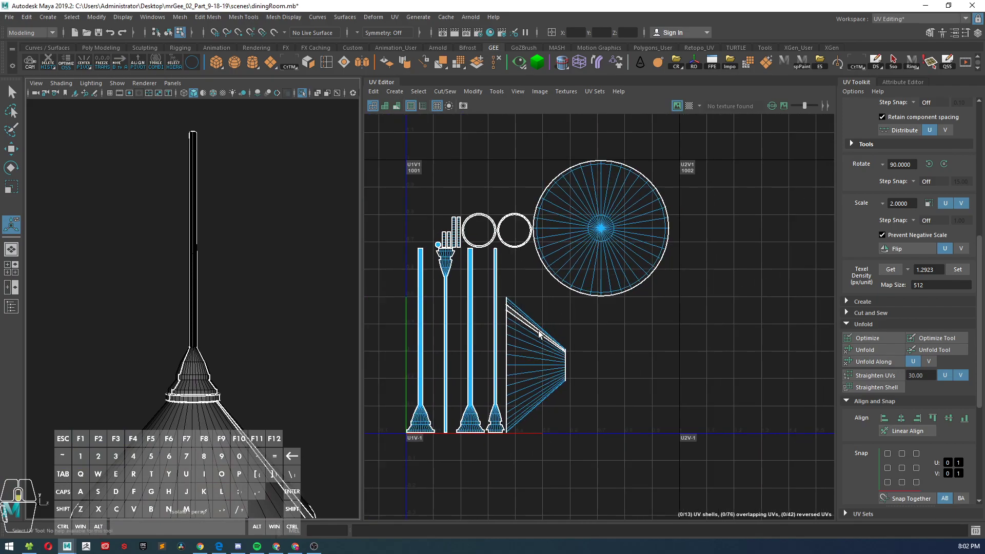
scroll(539, 332, down, 5)
right_drag(540, 307, 563, 314)
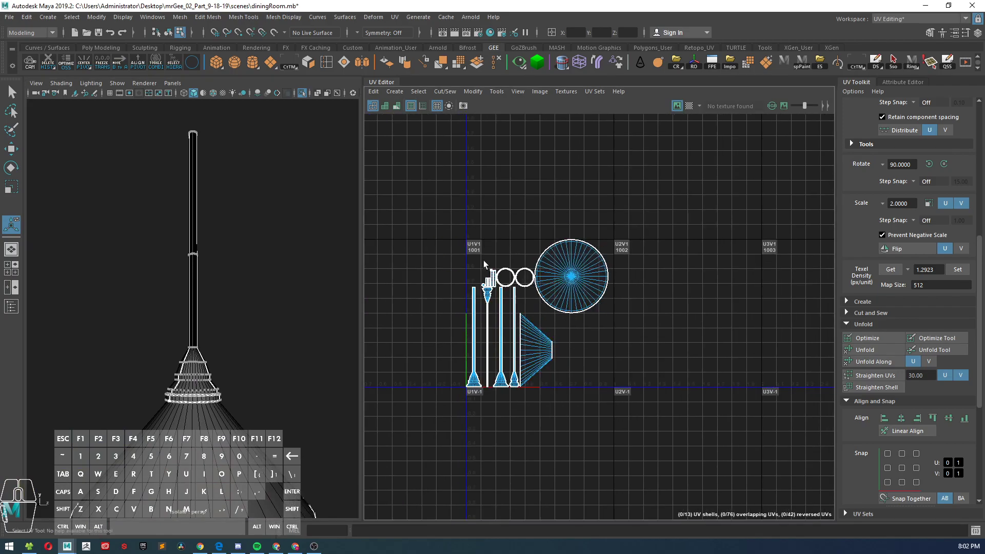
drag(418, 204, 661, 427)
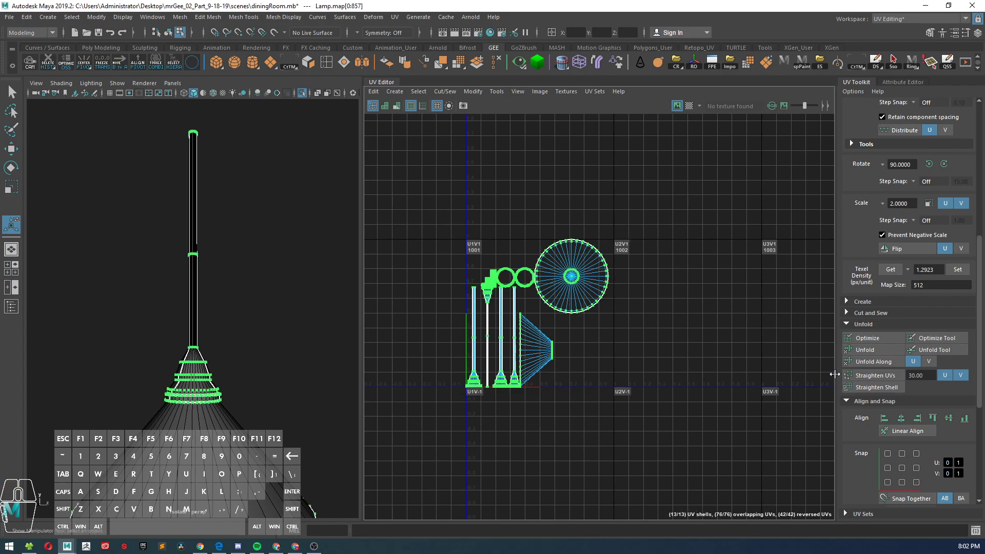
click(890, 269)
click(957, 271)
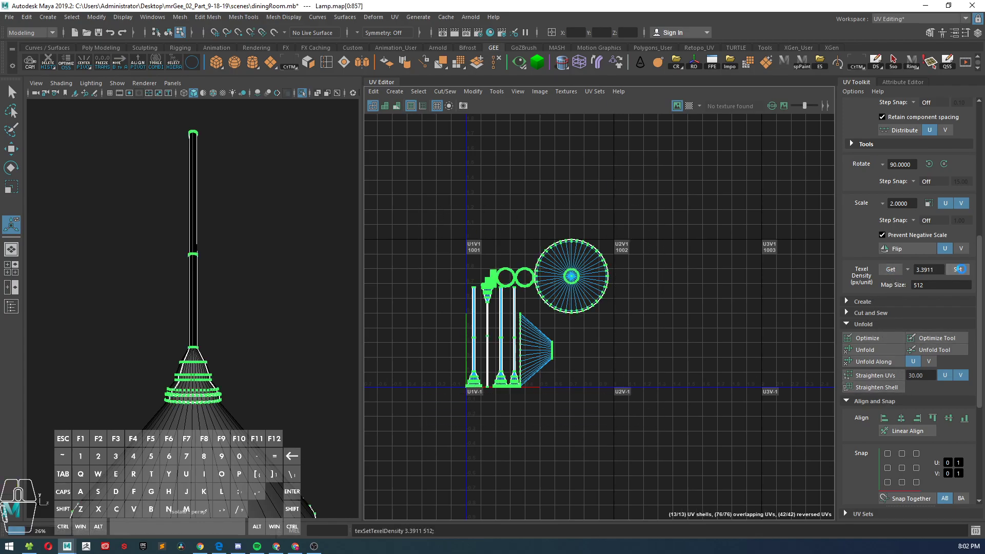
scroll(563, 329, up, 5)
scroll(466, 349, up, 1)
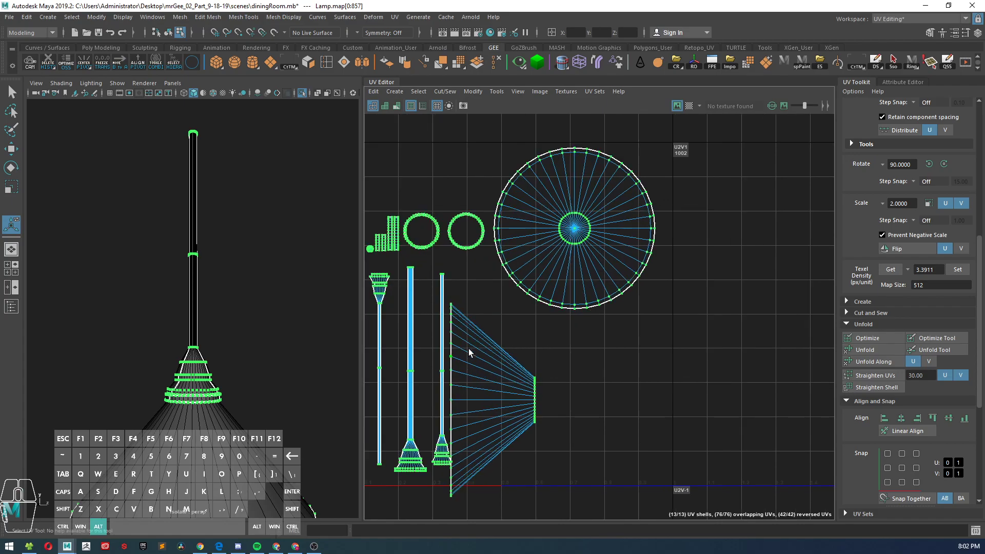
alt+middle_drag(466, 349, 533, 323)
scroll(237, 309, down, 6)
Step: Select the vertices at the top of the lamp's stem and move them straight up about 135 units
alt+drag(233, 296, 227, 290)
alt+right_drag(226, 290, 247, 375)
alt+drag(265, 343, 321, 343)
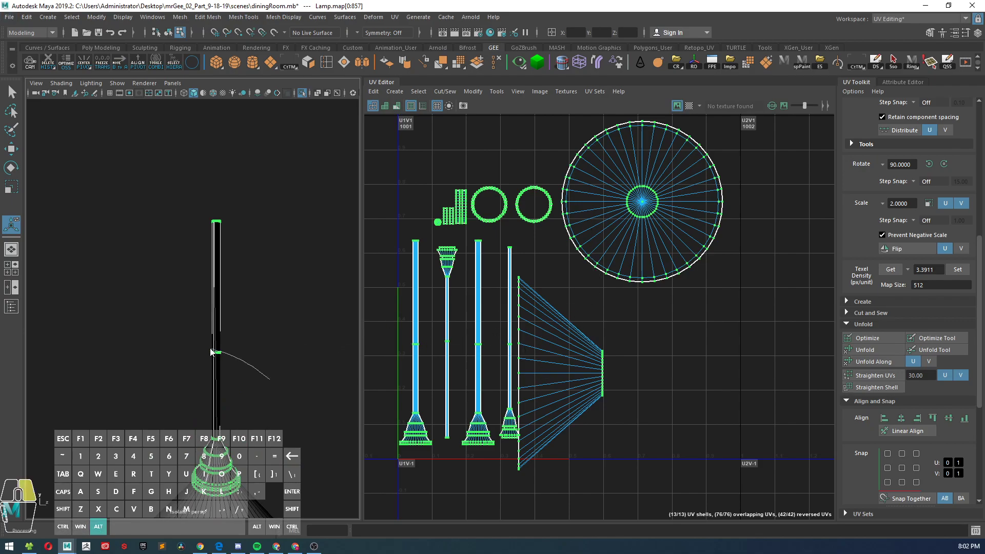
click(235, 361)
right_drag(218, 261, 219, 239)
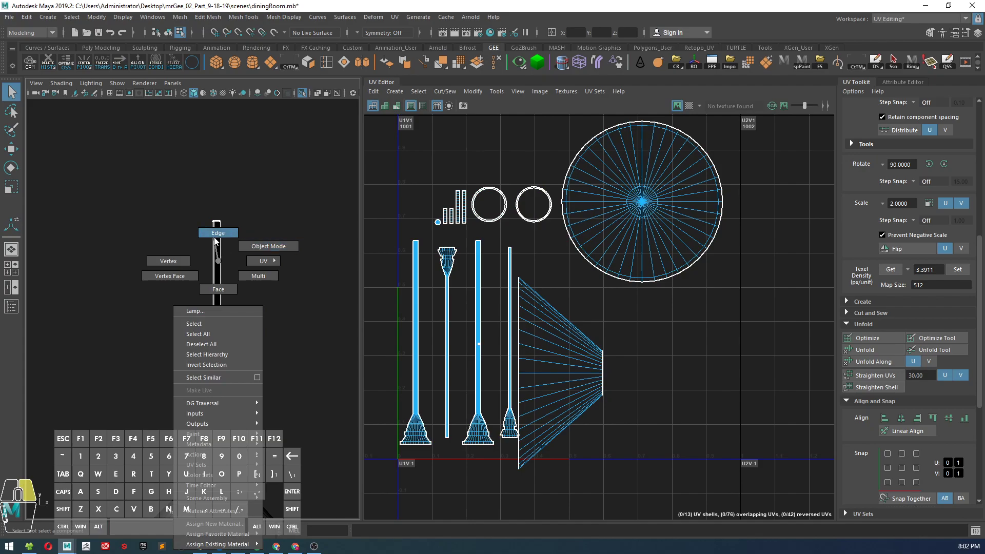
right_drag(232, 289, 193, 235)
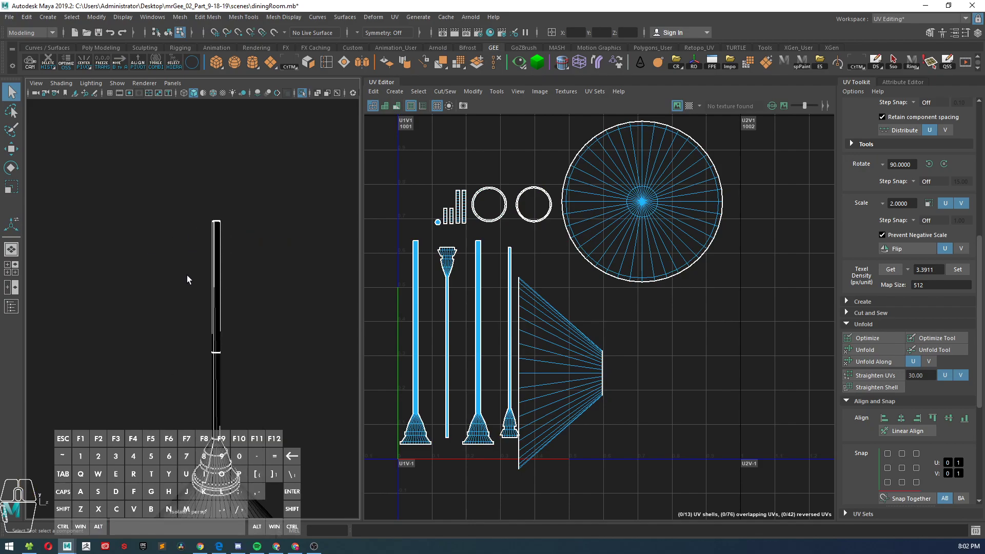
drag(195, 192, 232, 259)
scroll(223, 285, down, 5)
key(w)
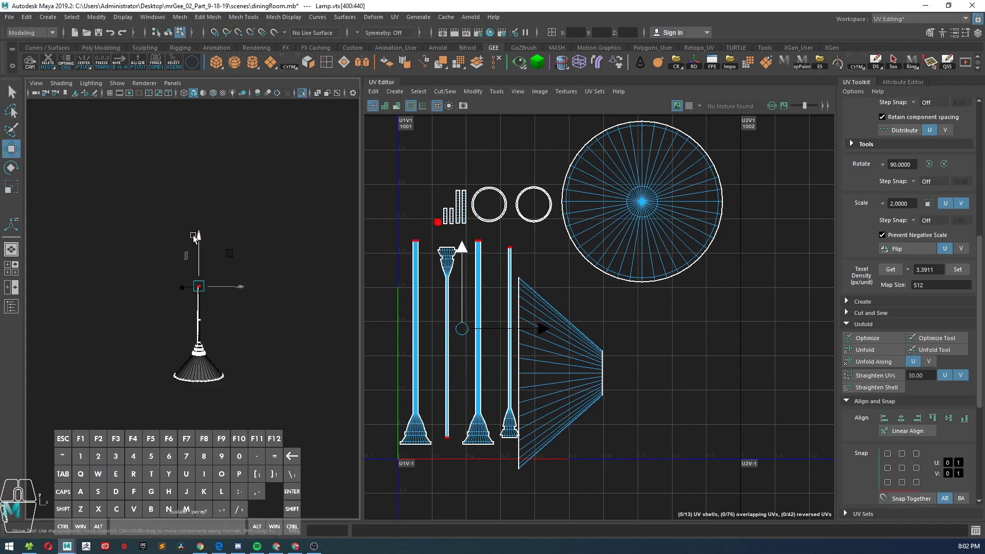
click(259, 297)
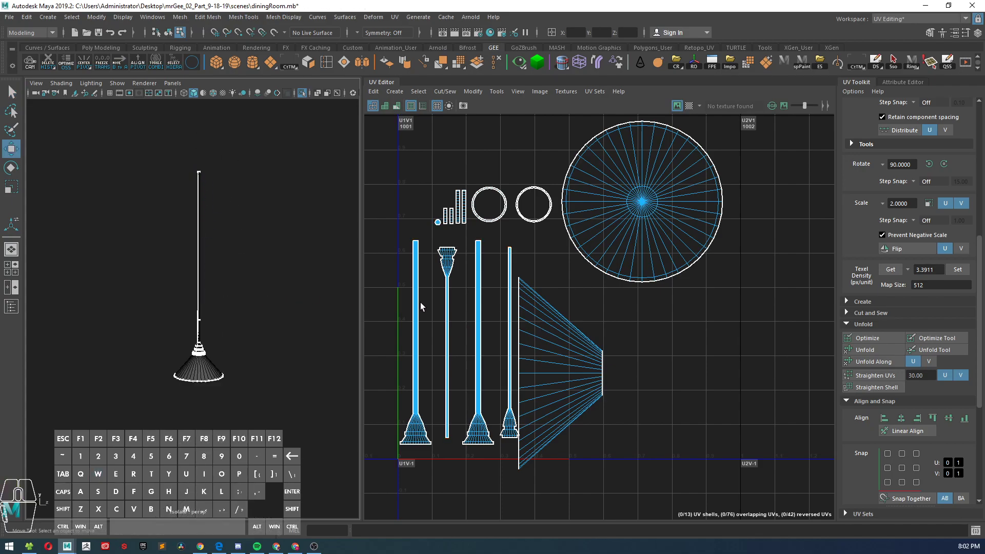
Step: Select the whole lamp and set its texel density to 3.3911 again for the lengthened stem's shells
right_click(489, 307)
right_drag(489, 307, 500, 329)
key(f)
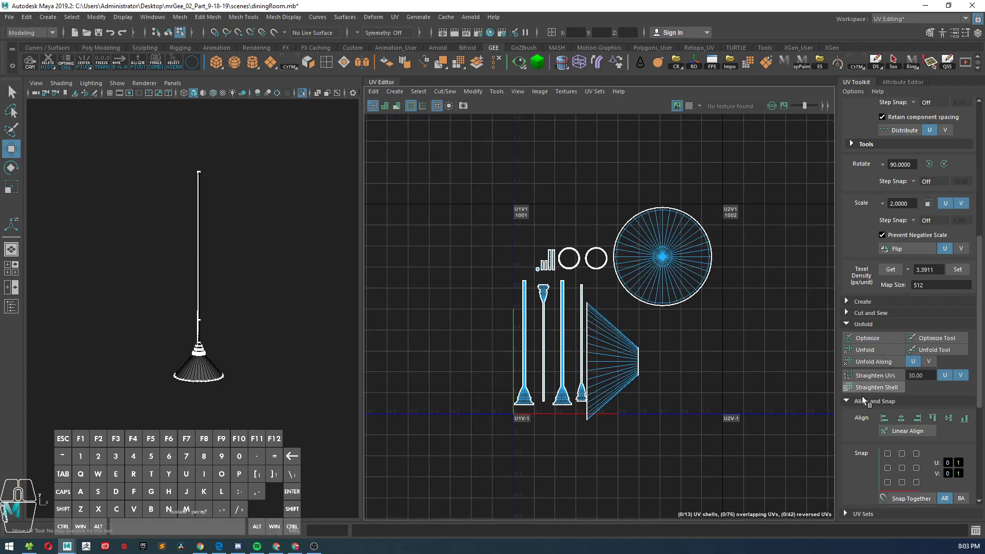
click(893, 269)
right_drag(274, 230, 286, 220)
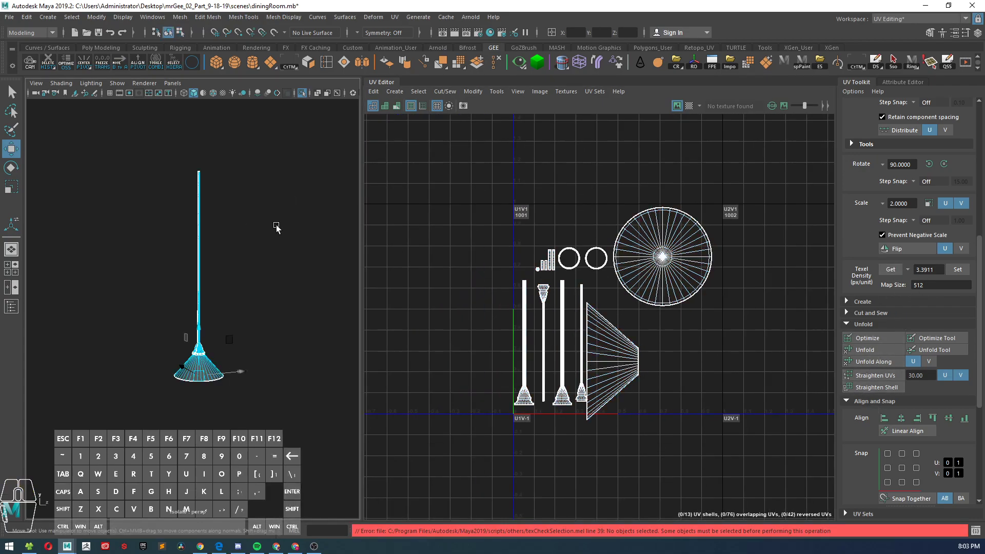
drag(169, 228, 200, 250)
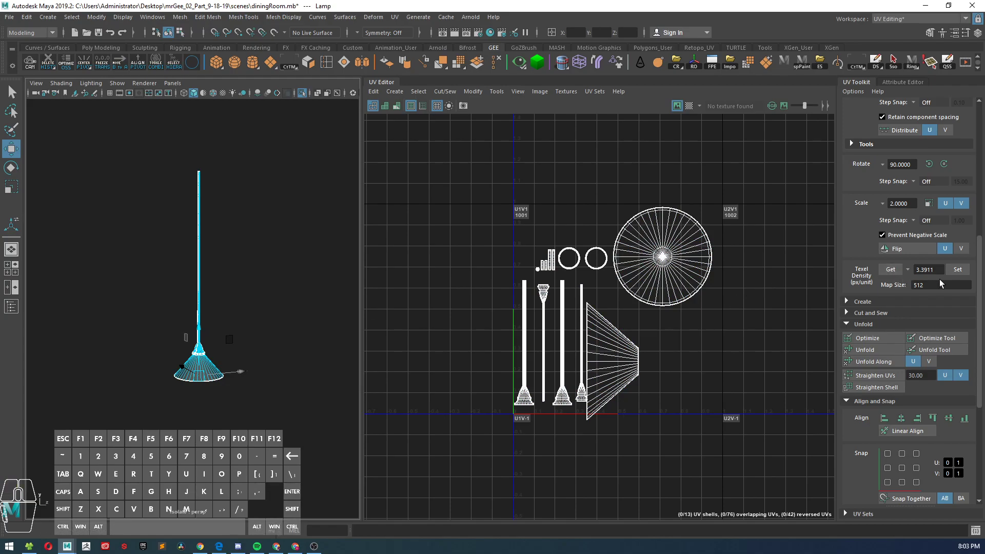
click(958, 270)
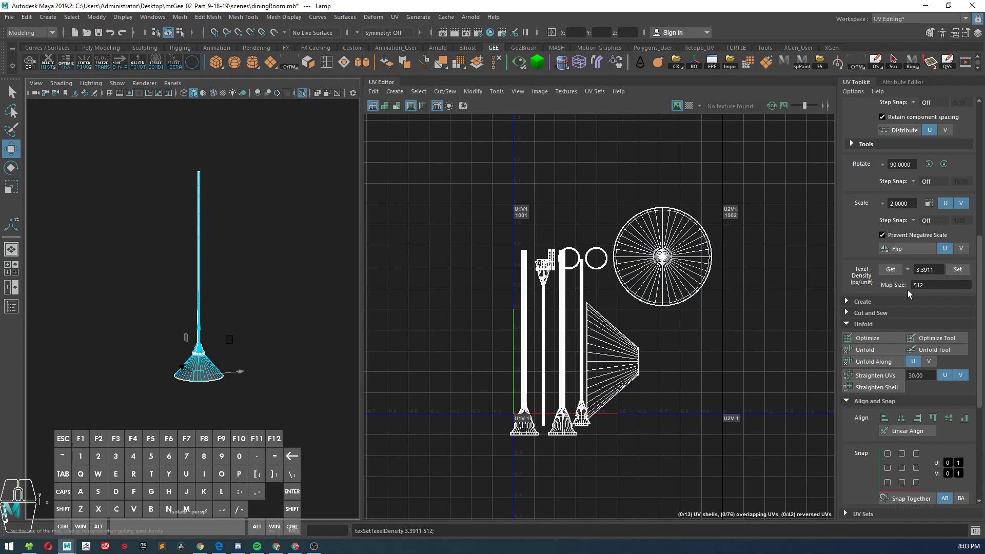
scroll(615, 336, up, 4)
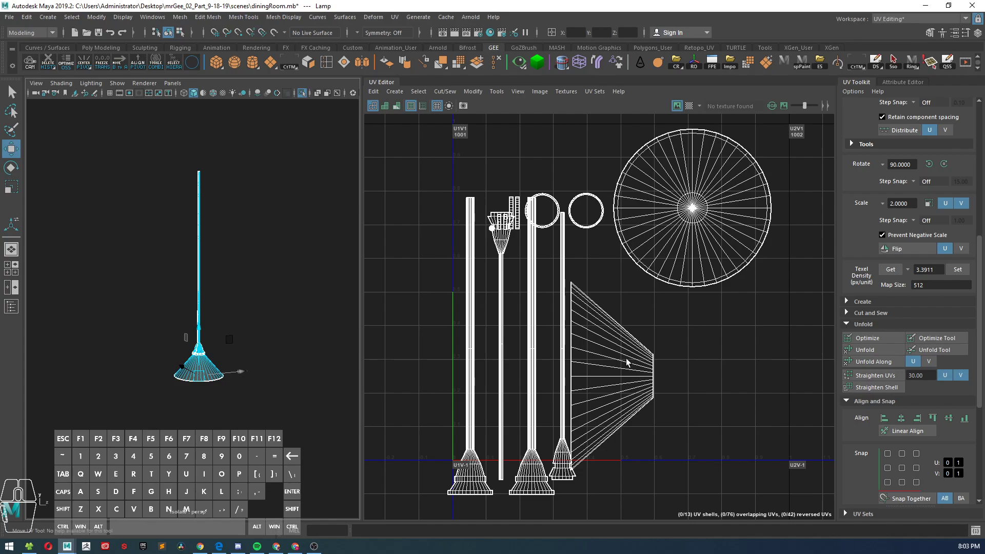
Step: Turn on the checker map and examine the pattern on the lamp's stem and shade
click(688, 106)
mouse_move(272, 208)
alt+right_down()
mouse_move(309, 303)
mouse_move(295, 324)
mouse_move(268, 268)
mouse_move(268, 310)
mouse_move(241, 274)
mouse_move(248, 319)
mouse_move(277, 297)
mouse_move(205, 333)
mouse_move(205, 316)
alt+right_up()
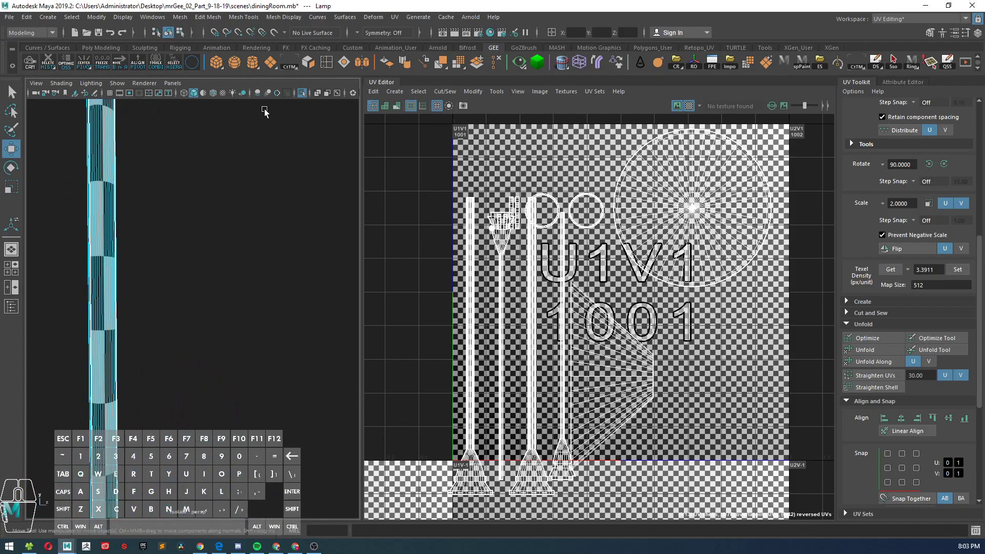
click(199, 93)
click(199, 94)
click(215, 93)
mouse_move(218, 135)
alt+right_down()
mouse_move(210, 233)
mouse_move(192, 193)
mouse_move(199, 221)
alt+right_up()
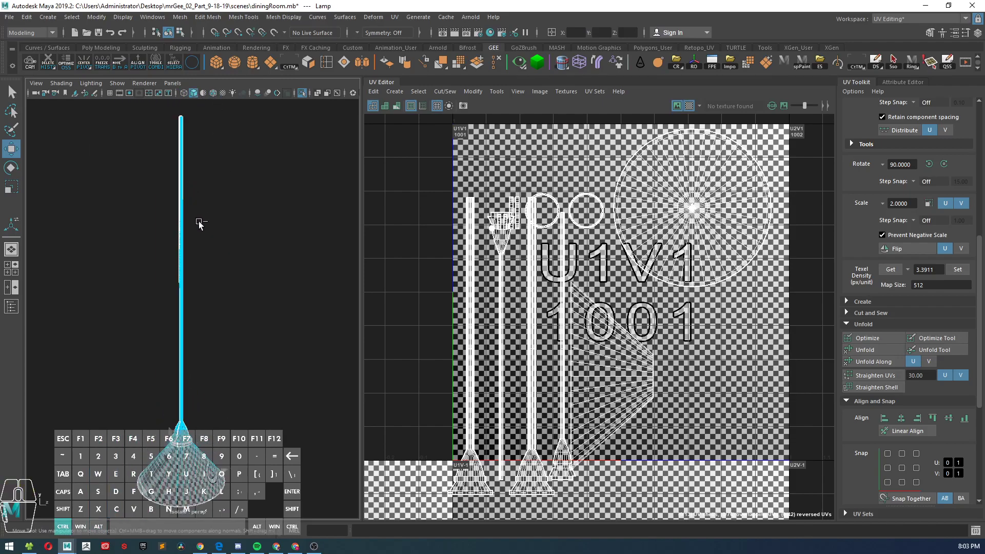
Step: Undo the texel density changes, the stem lengthening and the automatic UV mapping on the lamp
key(ctrl+z)
key(ctrl+z)
key(ctrl+z)
key(ctrl+z)
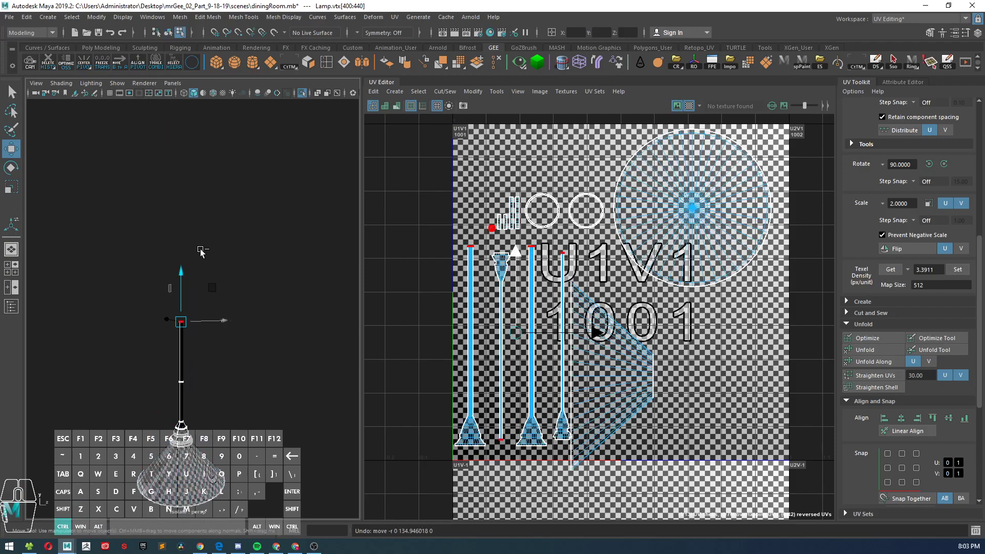
key(ctrl+z)
key(ctrl+z)
key(ctrl+z)
key(ctrl+z)
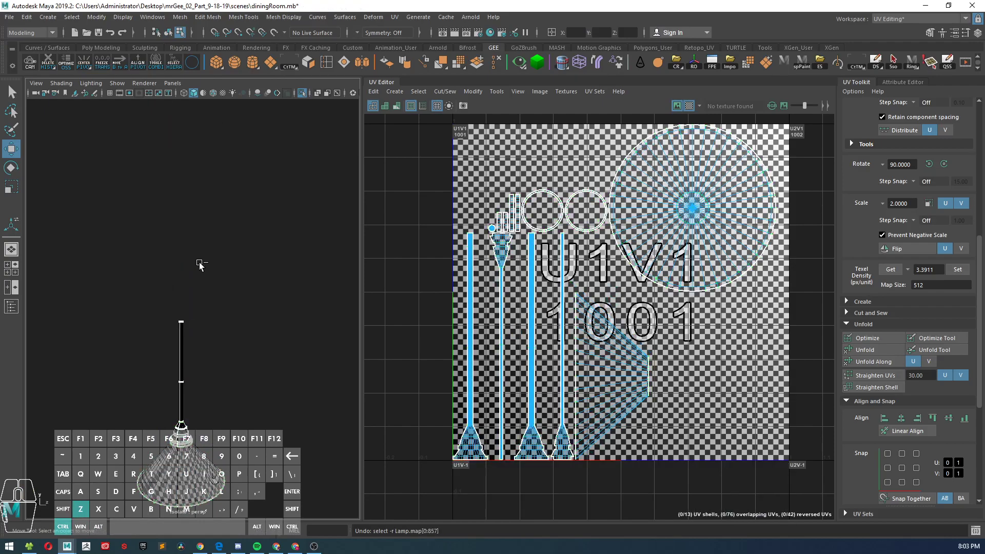
key(ctrl+z)
key(ctrl+z)
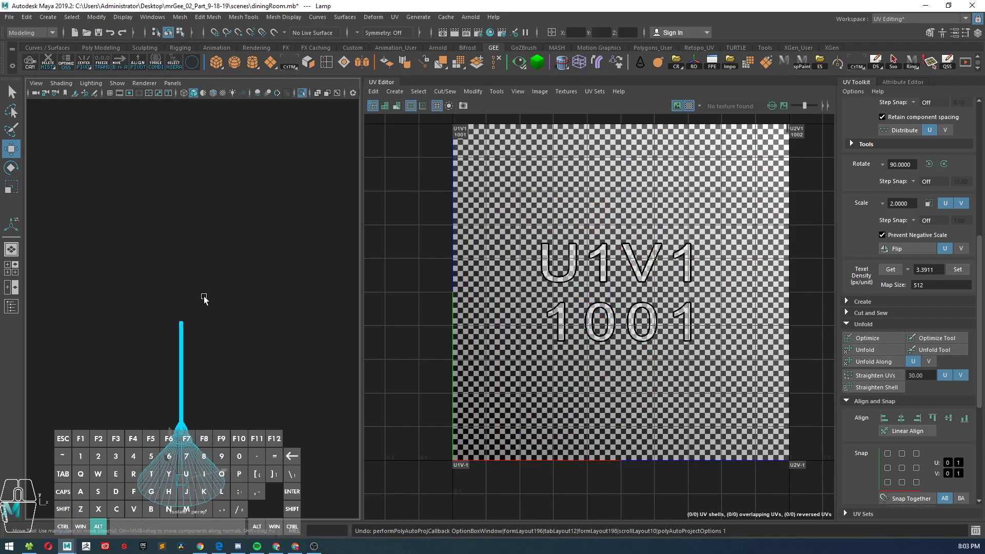
alt+right_drag(171, 300, 182, 376)
alt+middle_drag(181, 375, 195, 299)
alt+right_drag(193, 297, 179, 326)
key(ctrl+z)
key(ctrl+z)
key(ctrl+z)
Step: Select the lamp and create new UVs for it with automatic mapping
right_drag(193, 262, 244, 237)
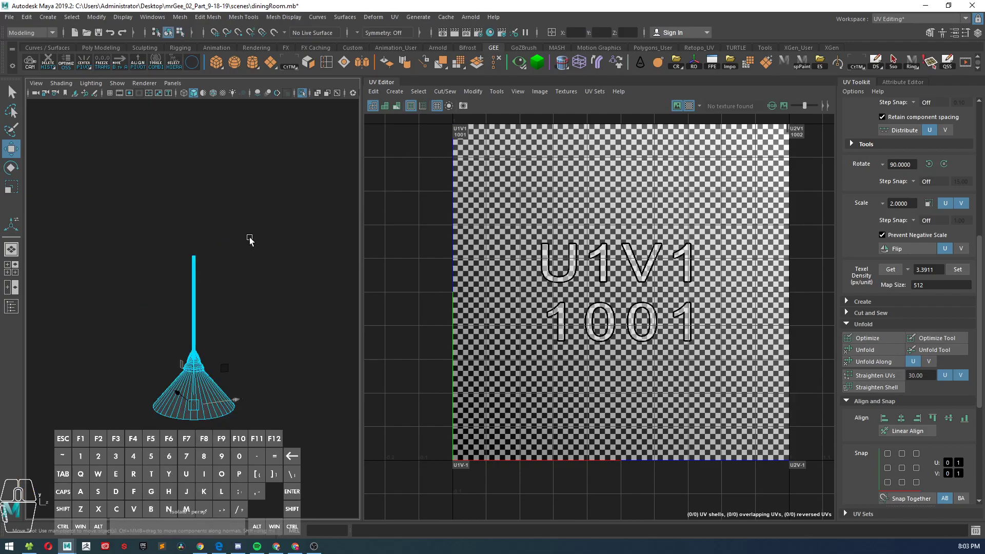
click(206, 389)
alt+right_drag(379, 366, 343, 346)
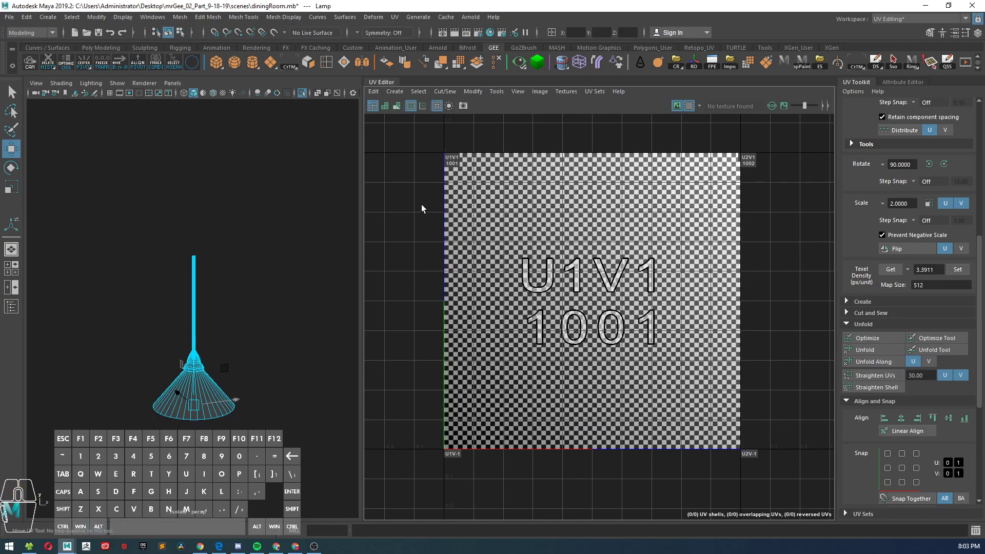
click(395, 91)
click(413, 131)
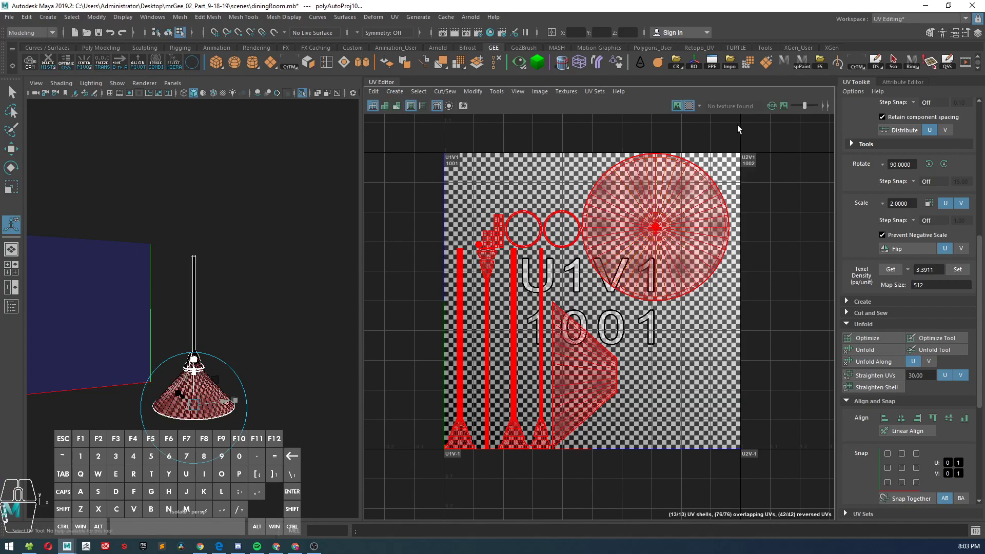
Step: Turn off the checker map and examine the lampshade from outside, below and inside
click(689, 106)
alt+drag(310, 286, 207, 234)
alt+right_drag(207, 234, 224, 287)
click(258, 252)
alt+middle_drag(221, 359, 240, 250)
alt+drag(240, 251, 245, 239)
alt+middle_drag(244, 239, 228, 311)
alt+right_drag(229, 311, 229, 362)
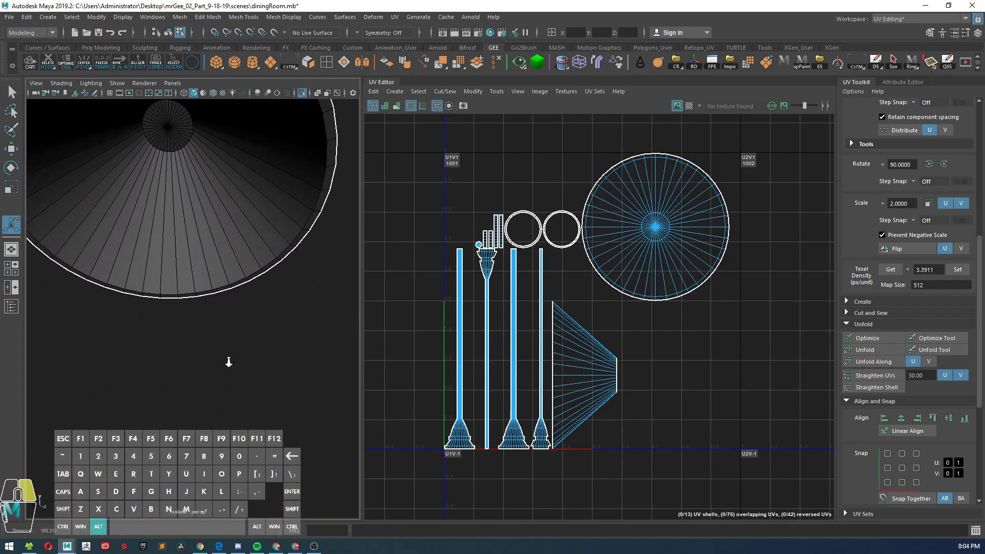
alt+right_drag(251, 302, 218, 280)
alt+drag(217, 280, 227, 301)
alt+right_drag(218, 265, 225, 286)
mouse_move(224, 286)
alt+mouse_down()
mouse_move(240, 273)
mouse_move(224, 282)
alt+mouse_up()
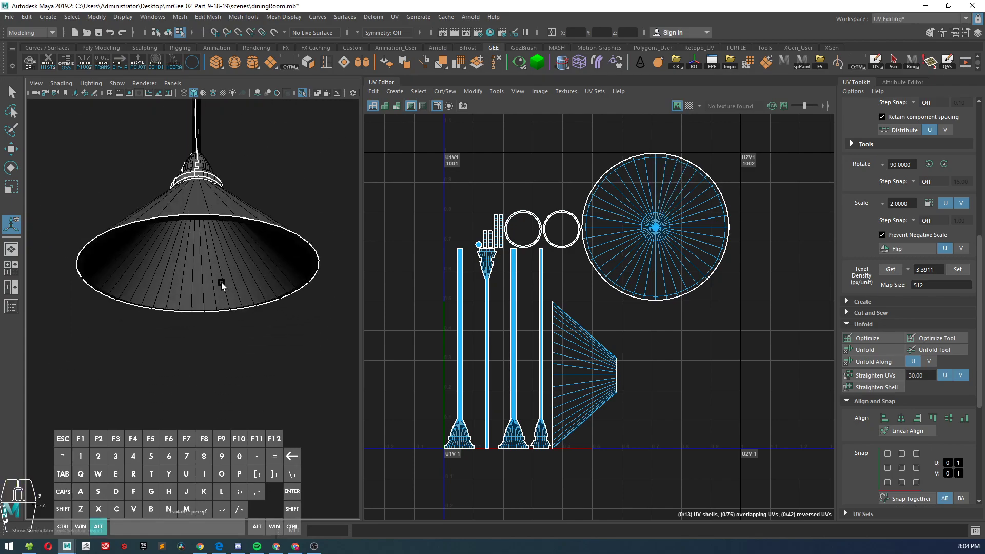
alt+middle_drag(223, 282, 227, 305)
Step: Select the large round UV shell and move it clear of the lamp's other shells, outside the first UV tile
scroll(576, 282, down, 3)
right_drag(628, 258, 582, 246)
click(632, 275)
key(w)
drag(630, 244, 757, 259)
Step: Select all the faces on the inside of the lampshade, including its rim loop and the sloped inner face loop
alt+drag(298, 334, 260, 318)
alt+right_drag(261, 316, 273, 343)
right_drag(275, 288, 275, 288)
click(320, 270)
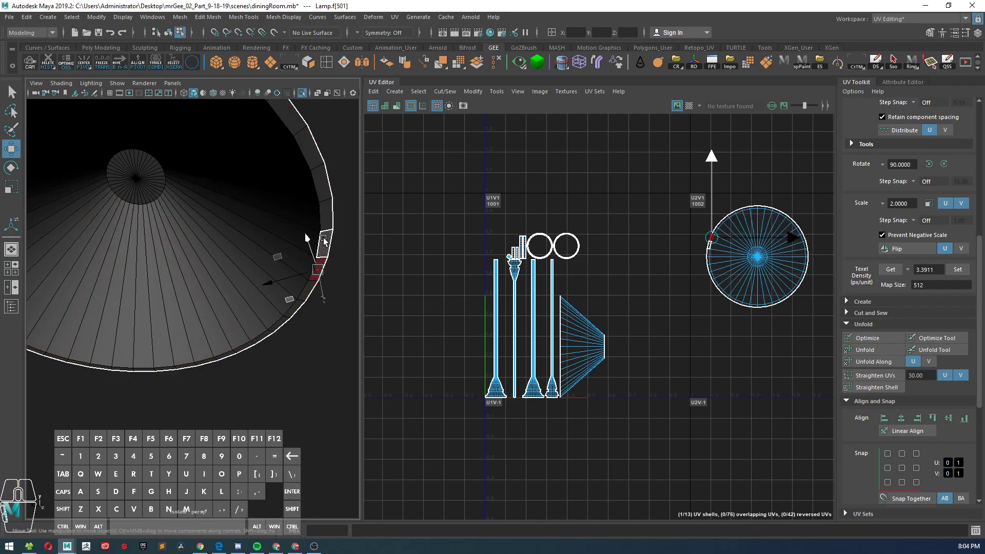
double_click(324, 245)
alt+drag(234, 252, 256, 287)
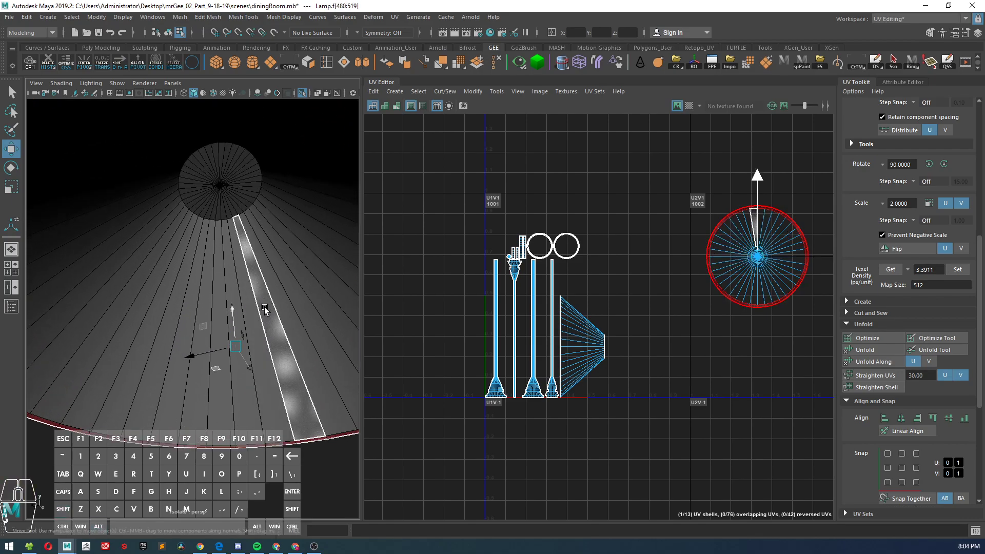
shift+click(264, 307)
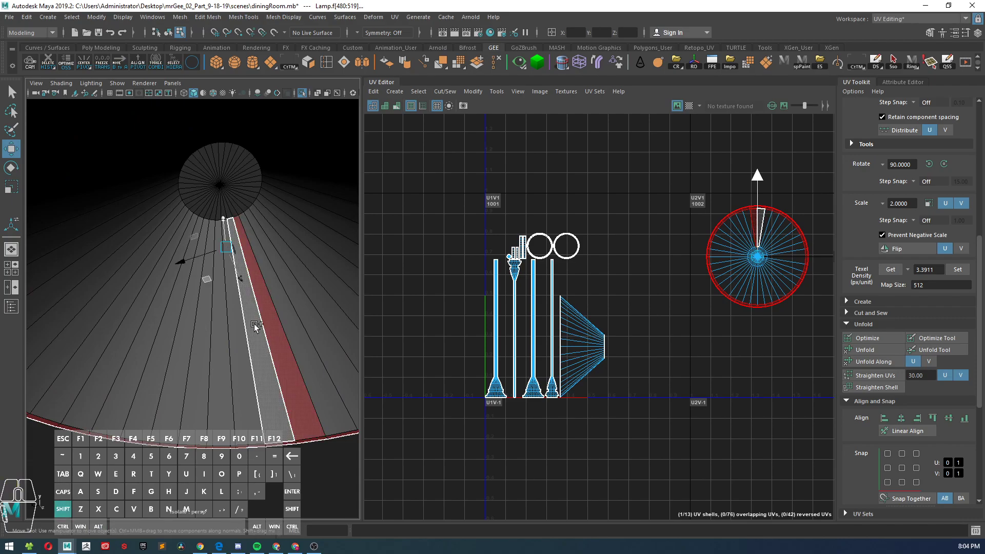
shift+double_click(254, 324)
mouse_move(254, 324)
alt+mouse_down()
mouse_move(264, 268)
mouse_move(247, 355)
mouse_move(258, 290)
mouse_move(245, 352)
mouse_move(235, 297)
mouse_move(249, 312)
mouse_move(216, 282)
mouse_move(239, 313)
mouse_move(273, 288)
mouse_move(234, 245)
mouse_move(192, 299)
mouse_move(233, 318)
alt+mouse_up()
key(Tab)
mouse_move(253, 378)
alt+right_down()
mouse_move(226, 377)
mouse_move(197, 346)
alt+right_up()
mouse_move(196, 346)
alt+mouse_down()
mouse_move(230, 353)
mouse_move(345, 210)
alt+mouse_up()
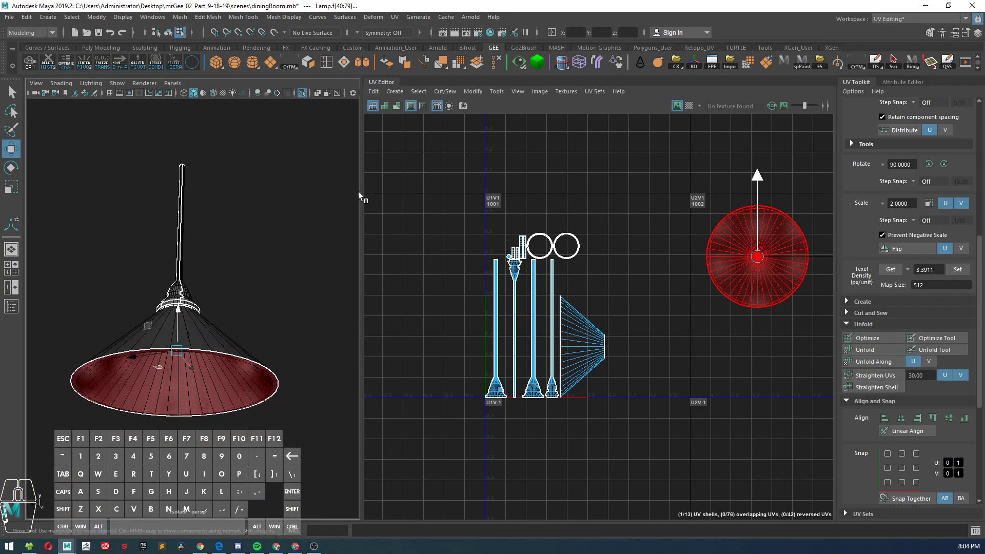
Step: Try planar mapping from the X axis on the lampshade's selected inner faces
click(394, 92)
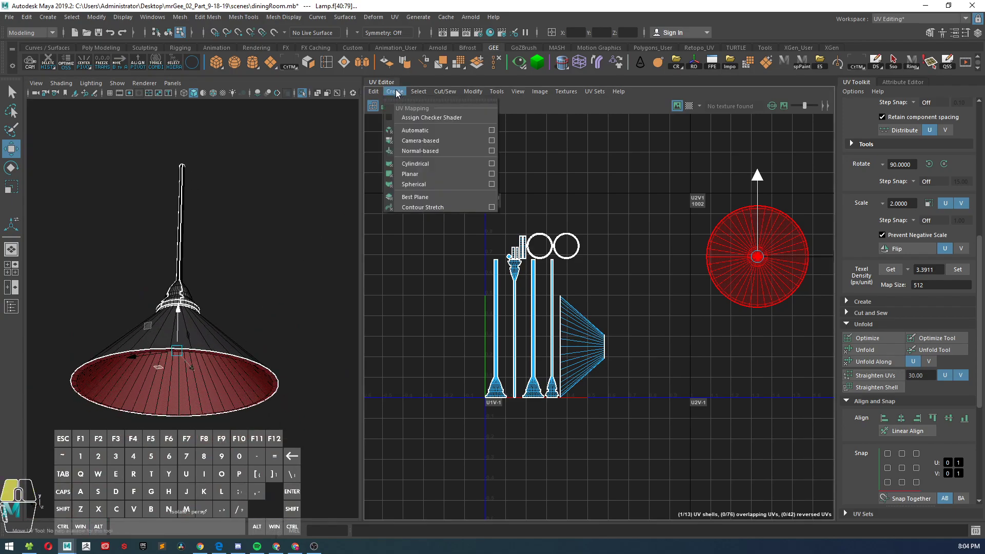
click(430, 176)
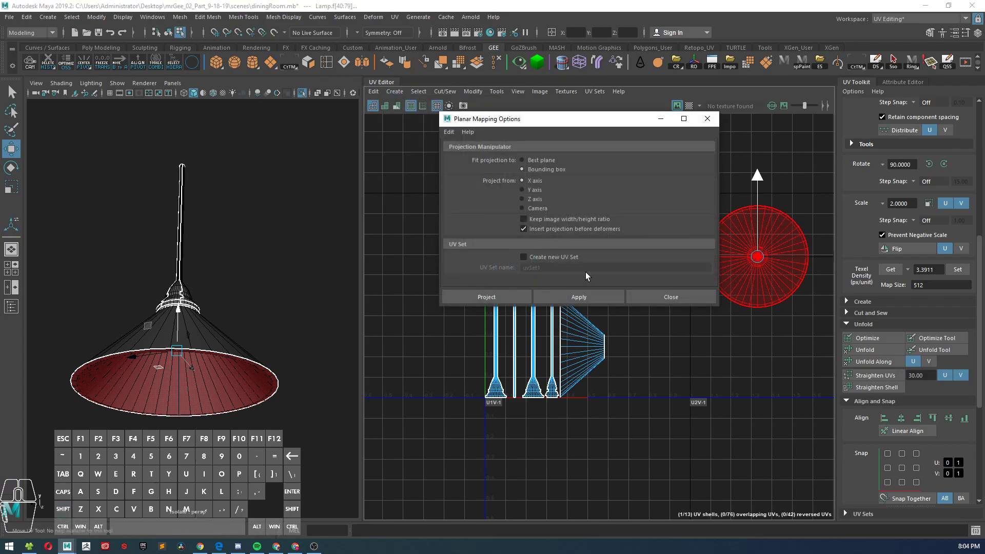
click(677, 299)
click(409, 94)
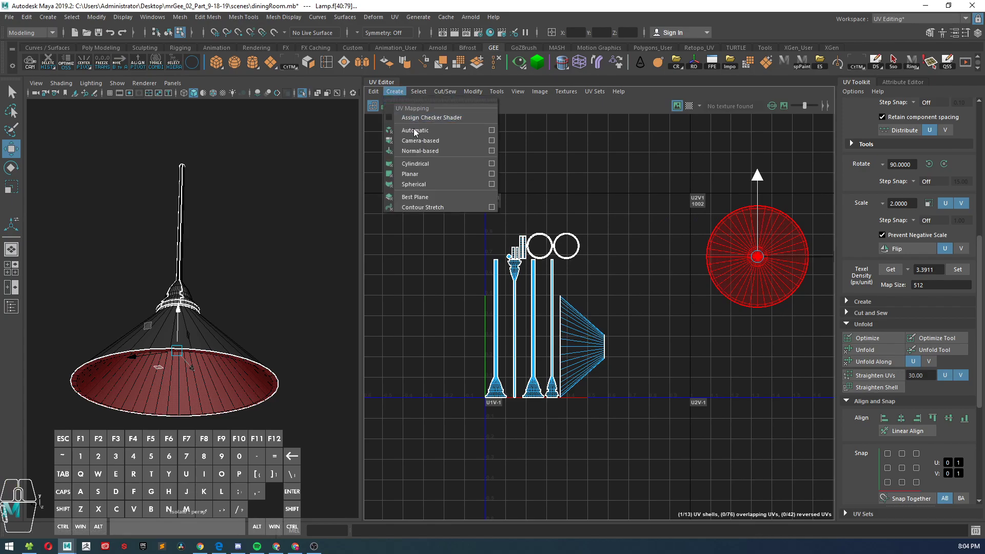
click(421, 178)
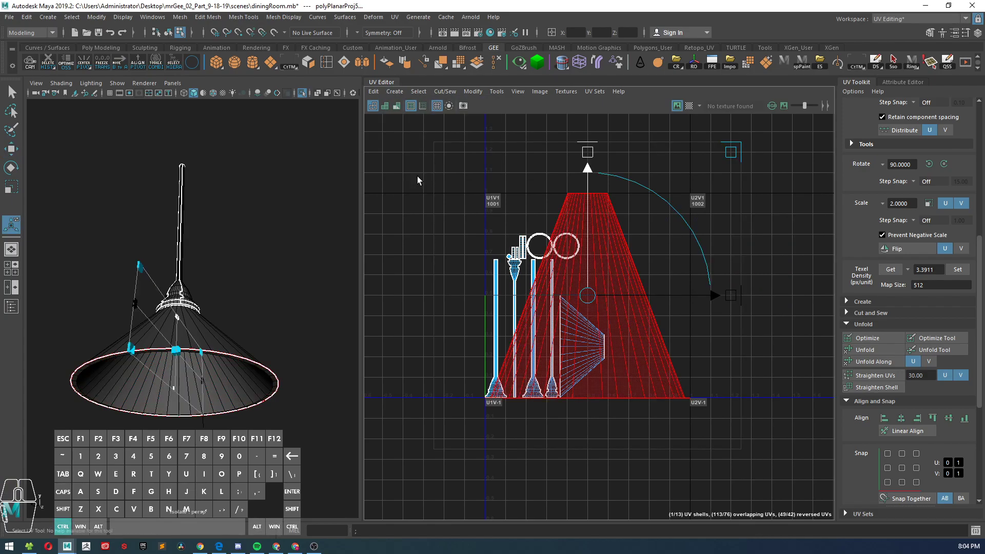
click(399, 93)
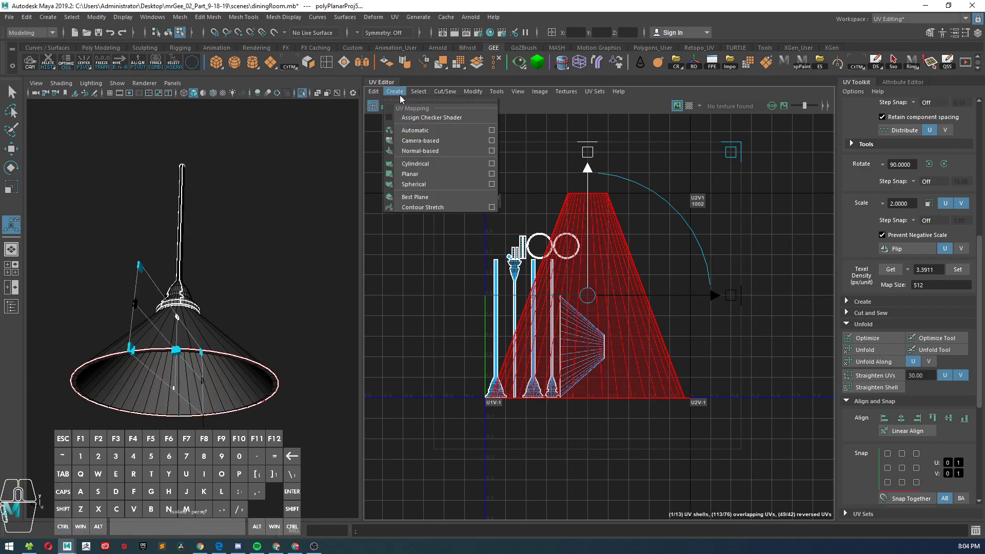
key(alt)
click(396, 93)
key(alt)
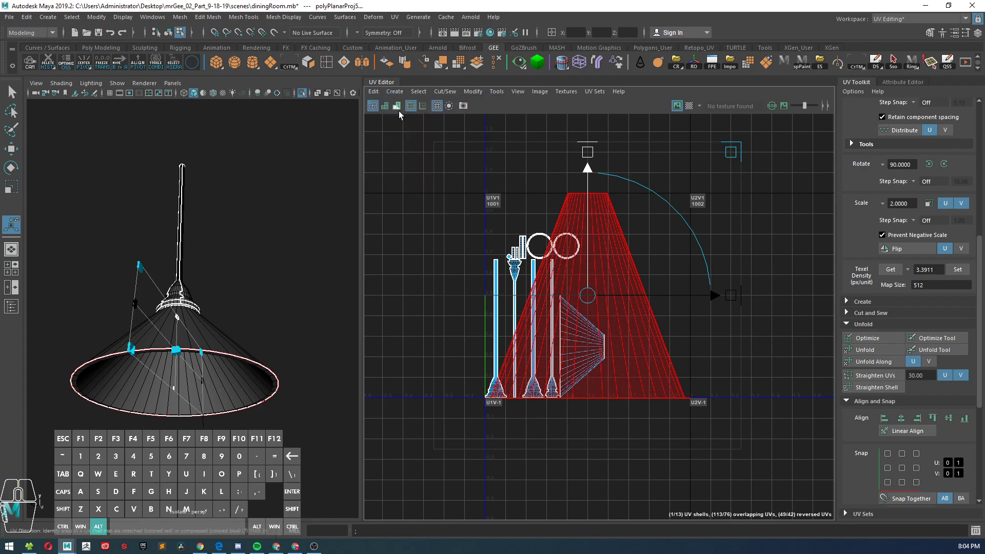
click(397, 94)
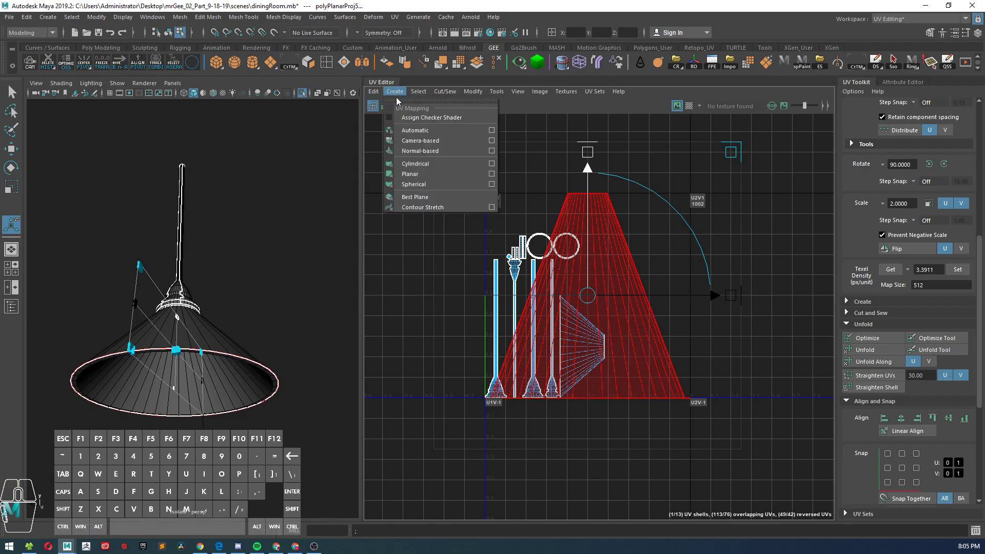
click(477, 173)
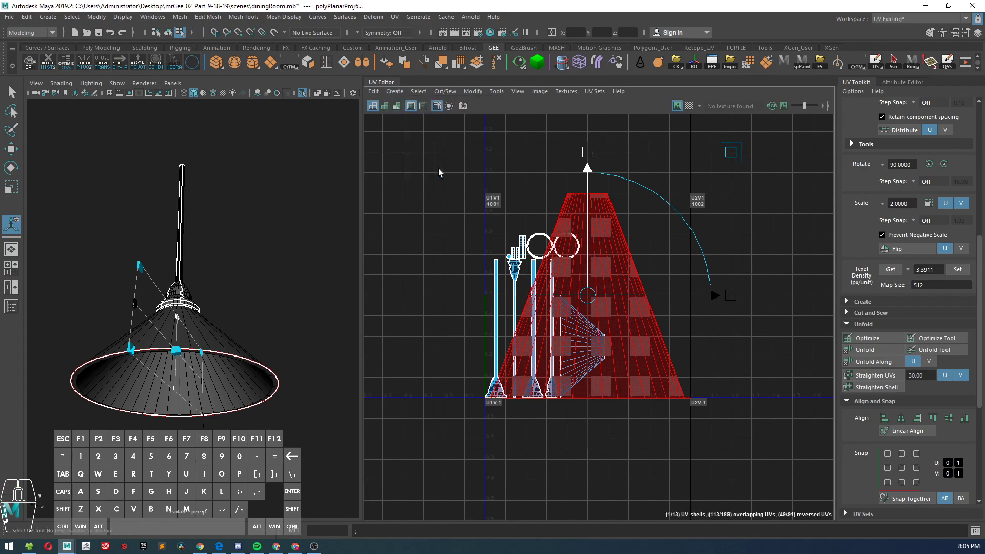
Step: Planar-map the inner lampshade faces from the Y axis and move the round shell clear of the other UVs
click(391, 91)
click(491, 175)
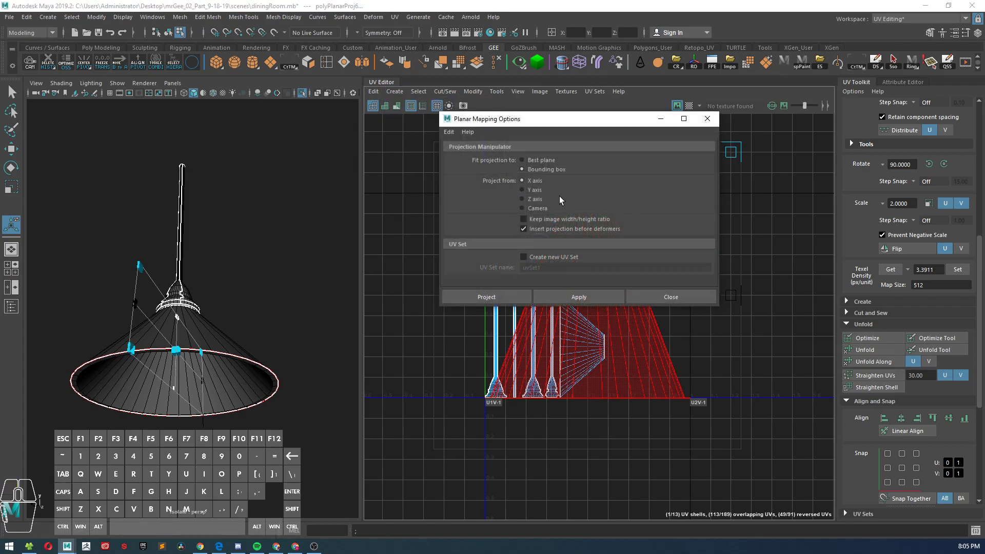
click(582, 298)
click(682, 297)
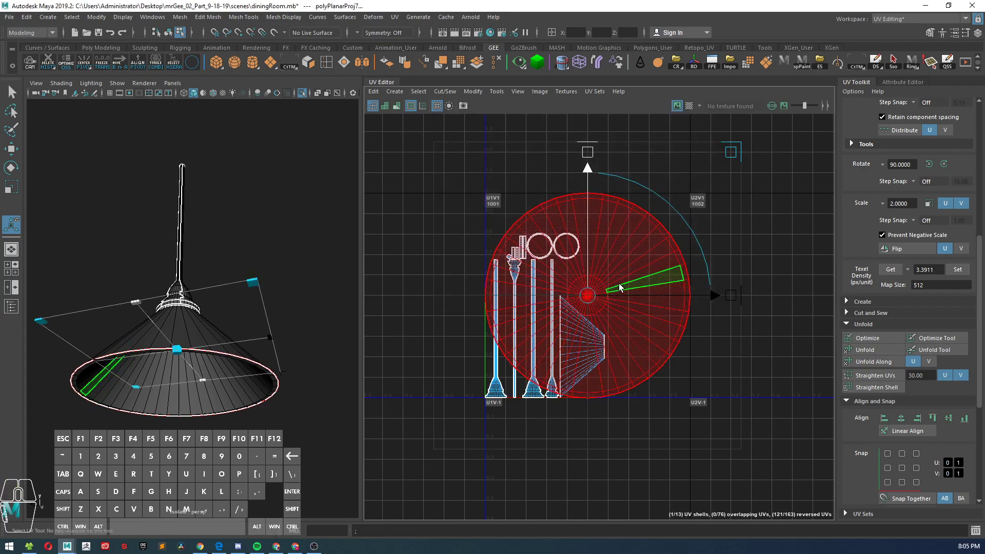
scroll(618, 276, down, 2)
key(w)
drag(594, 291, 776, 287)
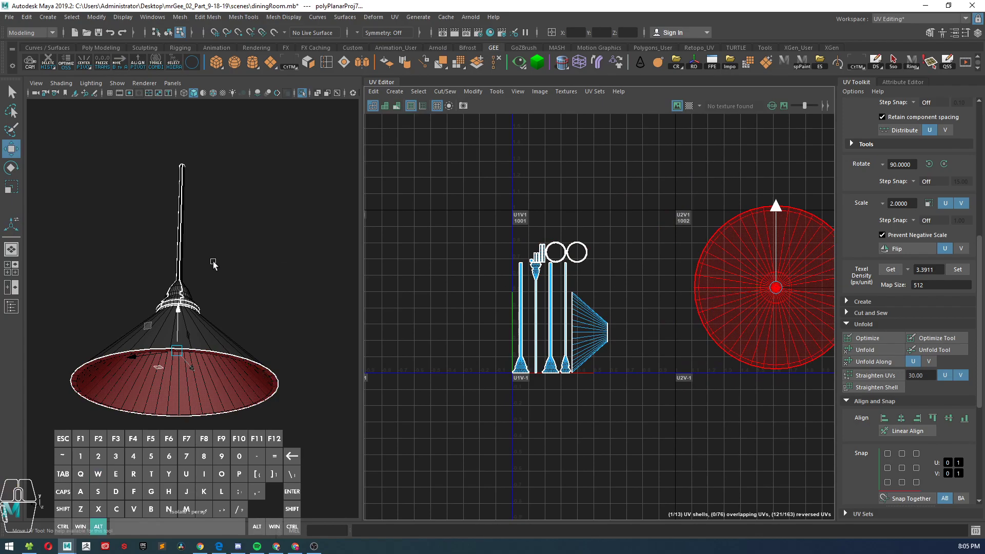
Step: Select the full loop of sloped faces on the outside of the lampshade
alt+drag(222, 265, 248, 306)
alt+middle_drag(251, 313, 171, 221)
alt+right_drag(172, 220, 200, 281)
alt+drag(200, 281, 229, 301)
alt+middle_drag(229, 301, 203, 248)
alt+right_drag(202, 248, 193, 224)
alt+drag(193, 224, 202, 250)
alt+middle_drag(202, 250, 200, 197)
alt+right_drag(200, 197, 237, 272)
click(229, 344)
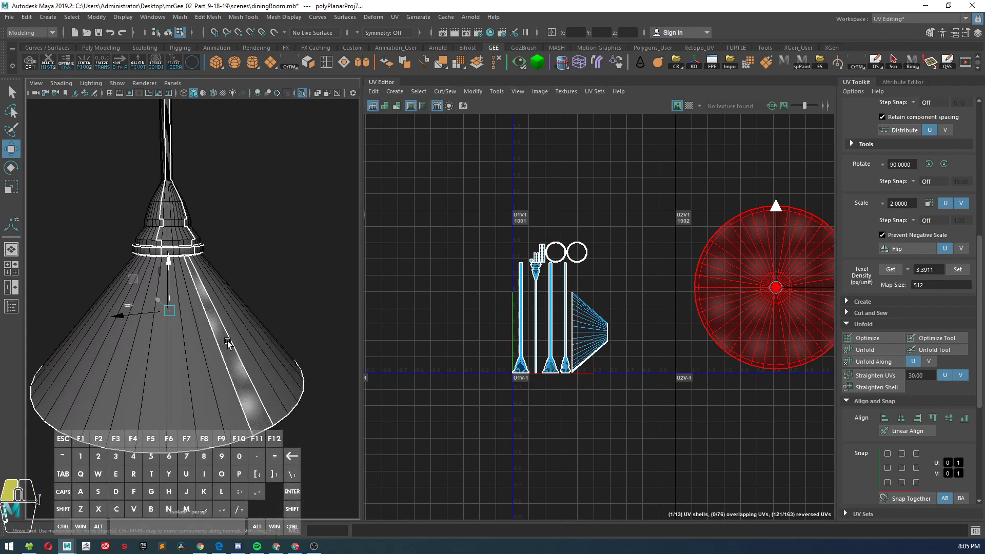
shift+double_click(220, 376)
alt+right_drag(241, 357, 211, 332)
alt+drag(211, 332, 224, 312)
scroll(590, 322, down, 1)
scroll(590, 322, up, 1)
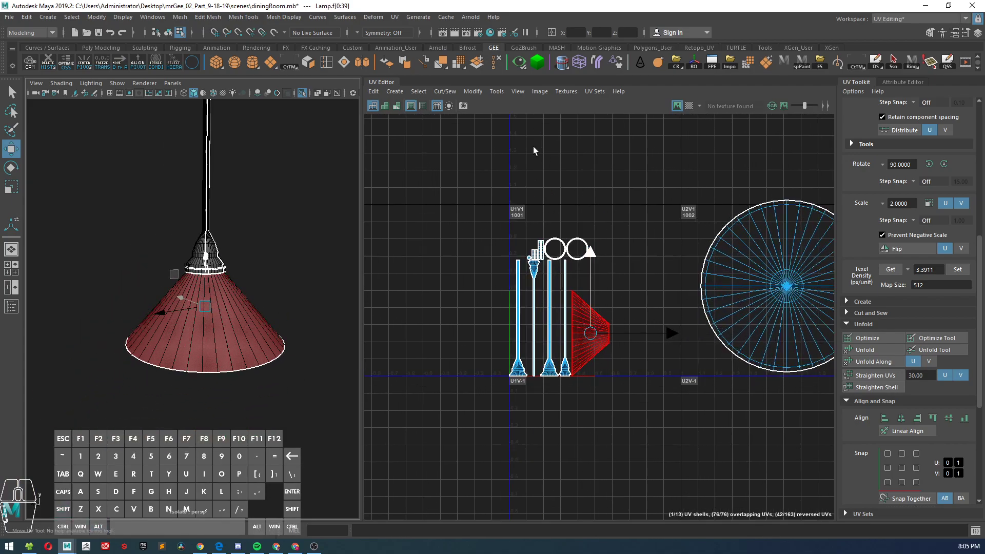
Step: Create cylindrical UVs for the outer lampshade faces and turn on the checker map
click(394, 91)
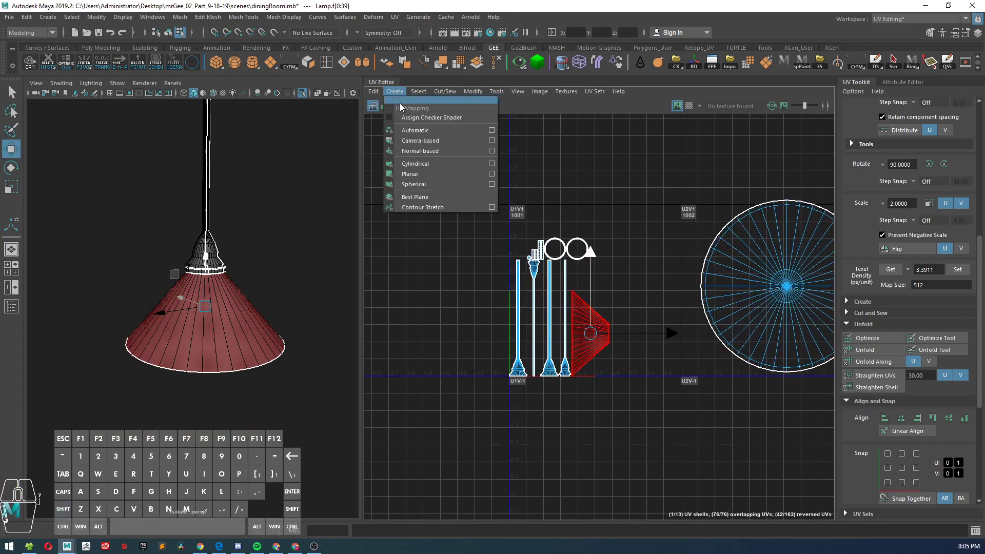
click(415, 164)
alt+drag(297, 261, 238, 254)
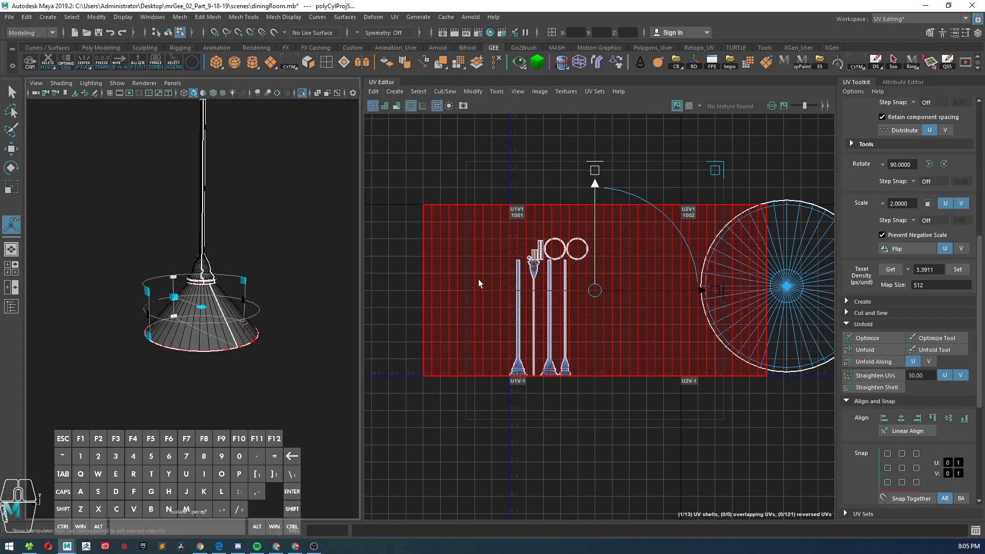
scroll(477, 281, down, 2)
key(w)
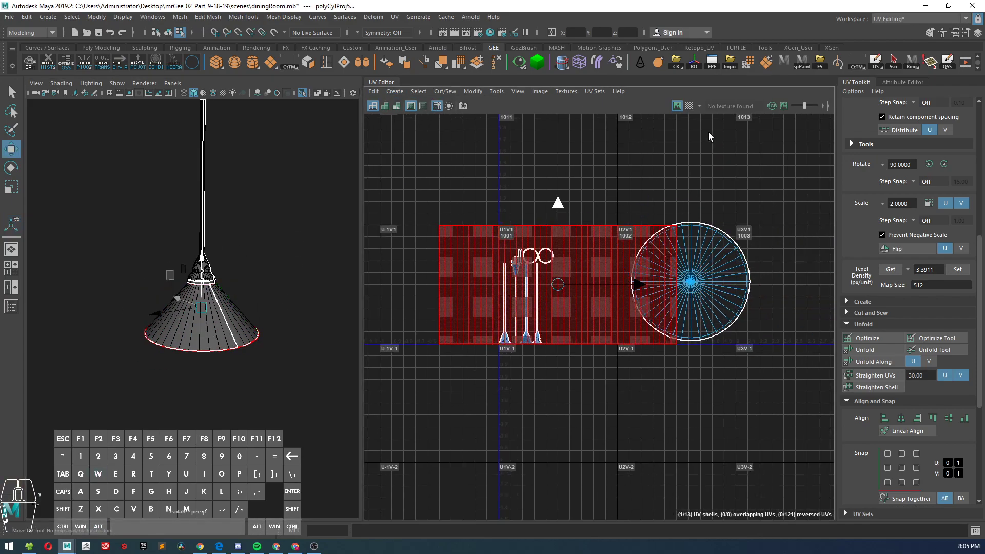
click(689, 105)
alt+right_drag(241, 266, 241, 235)
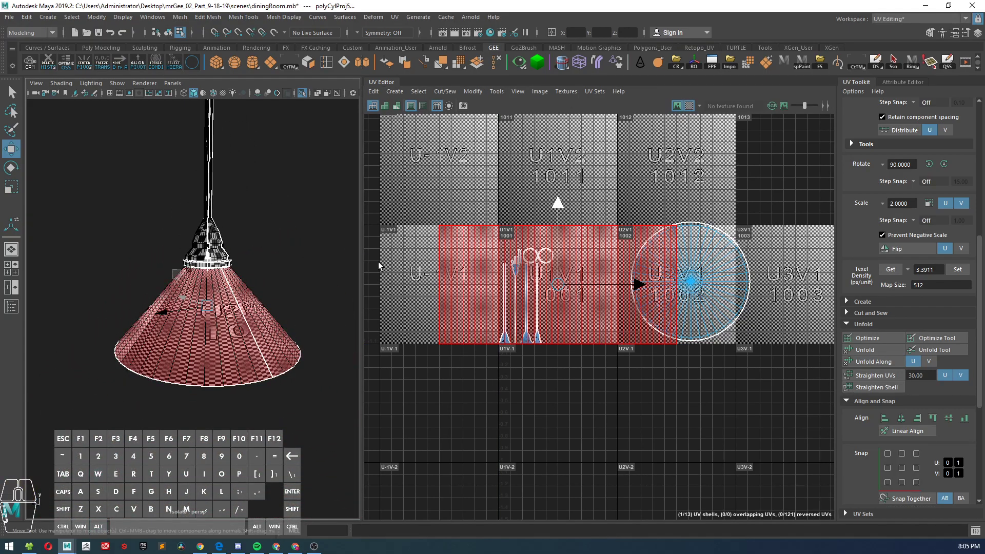
Step: Unfold the outer lampshade's cylindrical UV shell along U
scroll(543, 237, down, 1)
click(623, 205)
right_drag(617, 208, 577, 197)
click(582, 247)
shift+right_click(580, 253)
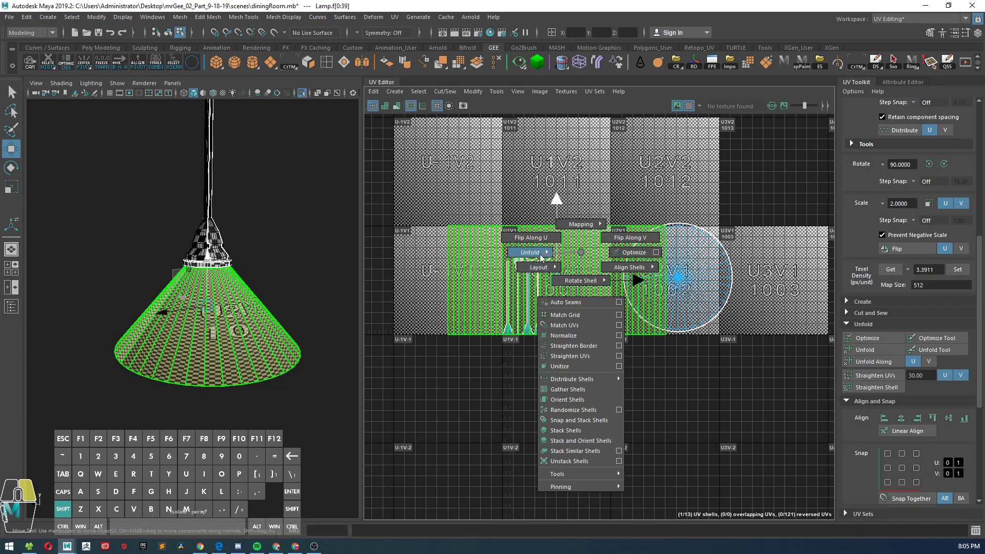
click(540, 255)
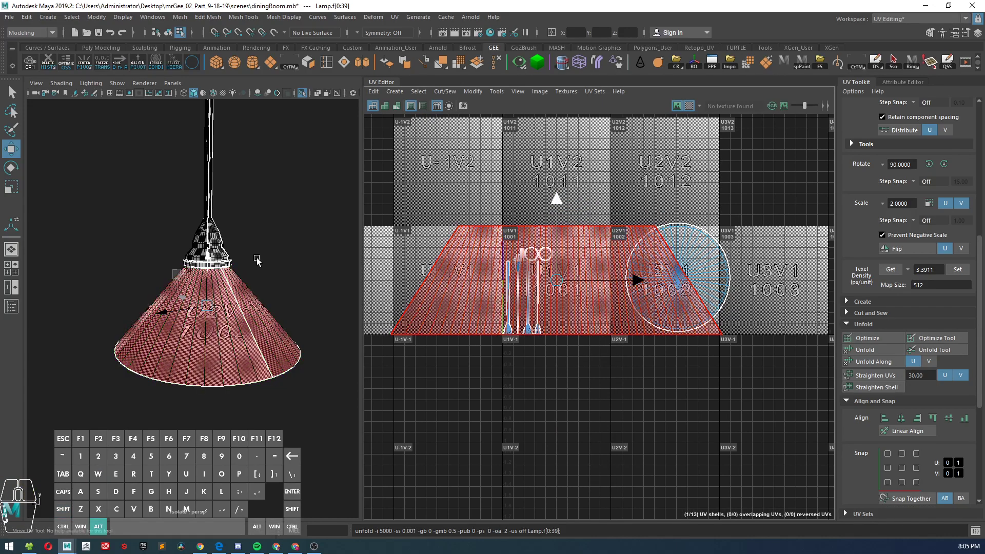
Step: Examine how the checker pattern runs around the outer lampshade and meets at its seam
alt+drag(255, 260, 199, 233)
alt+right_drag(200, 233, 236, 314)
alt+middle_drag(236, 315, 252, 305)
alt+right_drag(251, 305, 159, 303)
alt+drag(159, 303, 180, 315)
alt+right_drag(180, 315, 212, 323)
alt+drag(212, 324, 214, 323)
alt+right_drag(214, 324, 206, 315)
alt+drag(207, 314, 193, 281)
alt+right_drag(193, 281, 225, 304)
alt+middle_drag(225, 304, 163, 218)
alt+drag(256, 338, 245, 327)
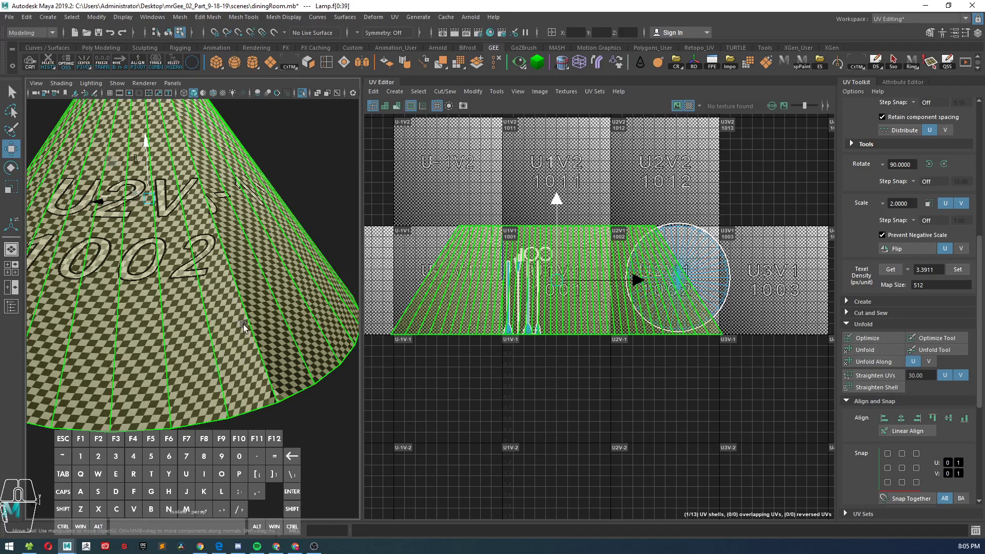
alt+right_drag(244, 331, 266, 354)
alt+middle_drag(267, 354, 233, 290)
alt+right_drag(233, 290, 230, 274)
alt+drag(230, 275, 248, 332)
mouse_move(248, 332)
alt+right_down()
mouse_move(260, 377)
mouse_move(222, 319)
mouse_move(227, 339)
mouse_move(229, 330)
alt+right_up()
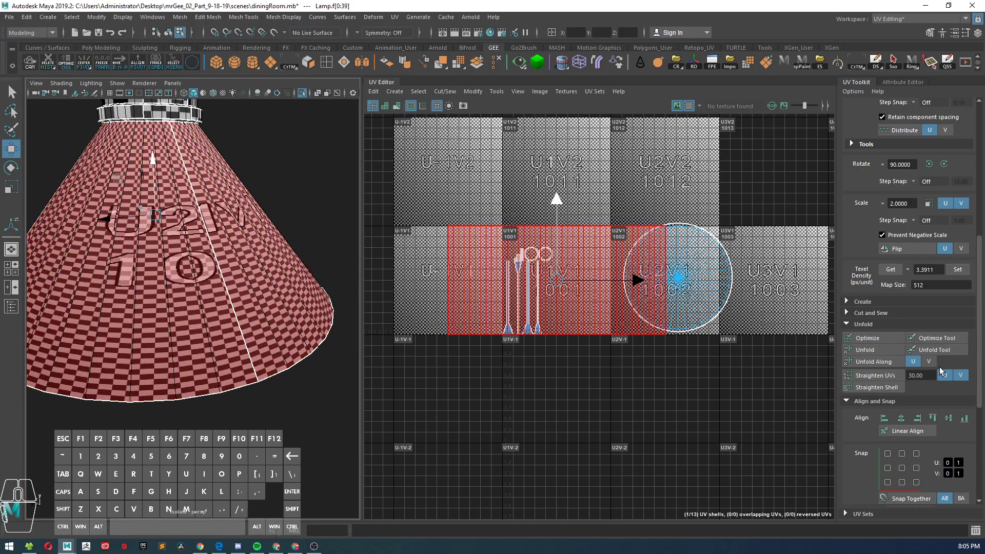
Step: Try unfolding the outer lampshade's shell along V, check the pattern up close and undo the unfold
click(866, 361)
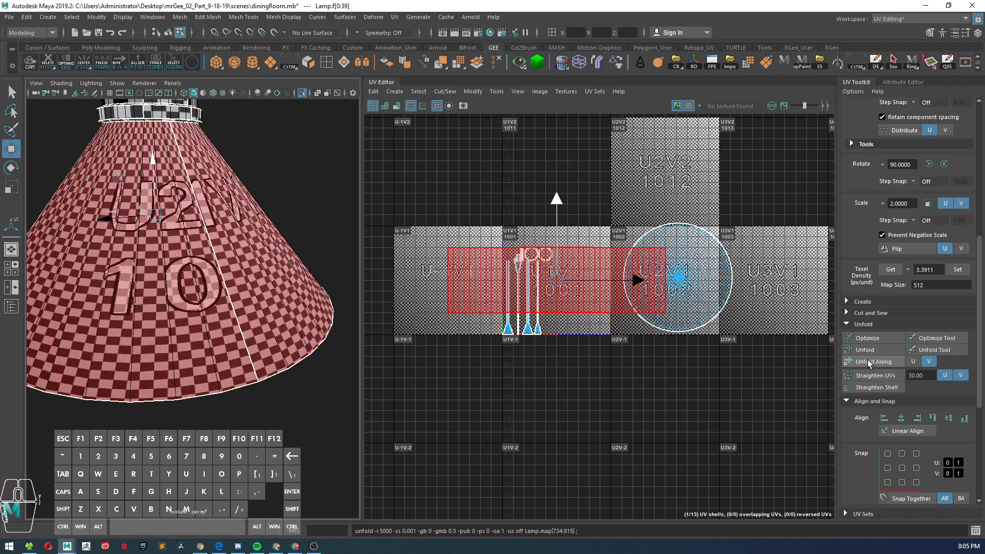
alt+drag(195, 287, 218, 277)
alt+right_drag(218, 277, 214, 323)
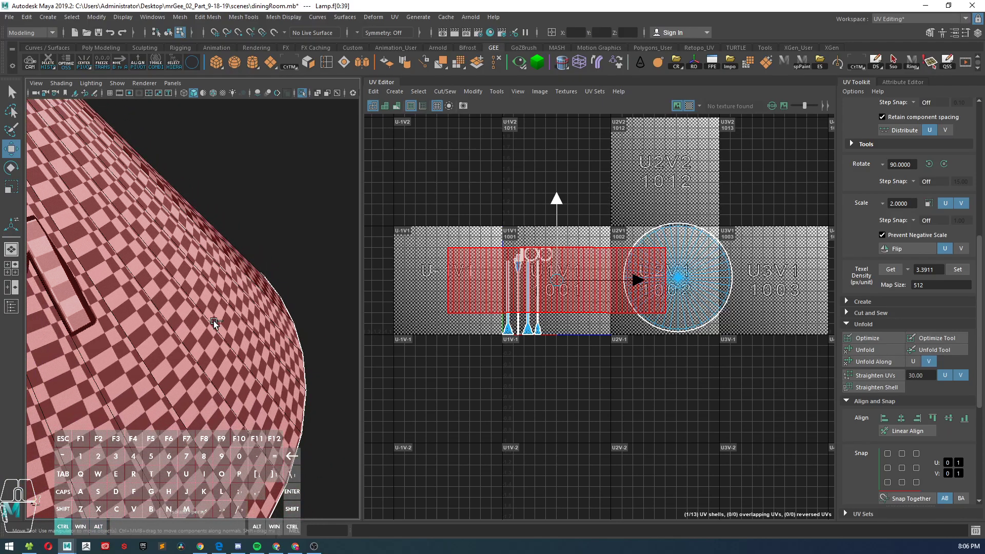
key(ctrl+z)
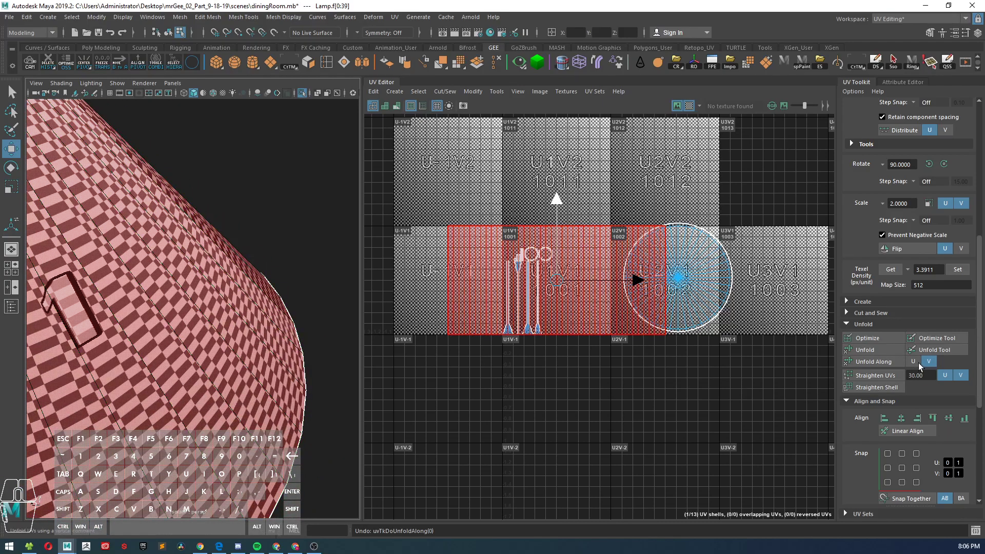
Step: Unfold the outer lampshade's shell along U and also along V, and inspect the checkers around the seam
click(880, 362)
alt+right_drag(263, 317, 165, 286)
alt+middle_drag(165, 286, 217, 264)
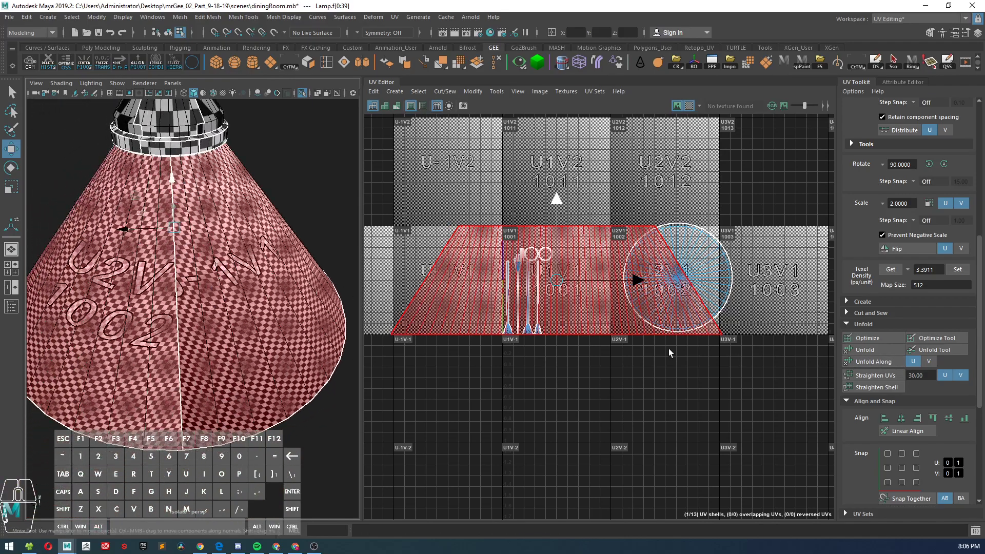
click(887, 362)
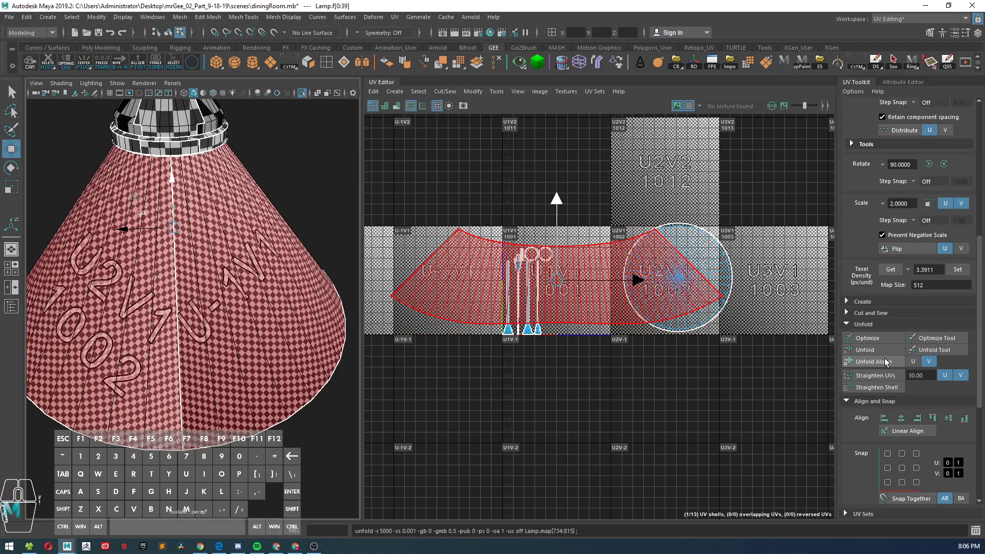
alt+drag(172, 285, 127, 275)
alt+right_drag(127, 275, 199, 276)
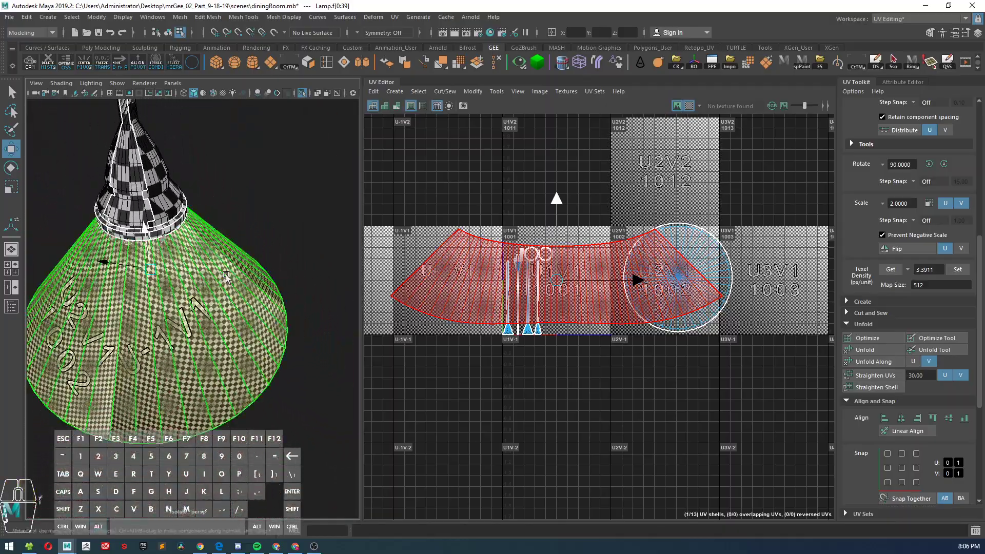
Step: Apply planar mapping from the Y axis to the outer lampshade faces
click(396, 92)
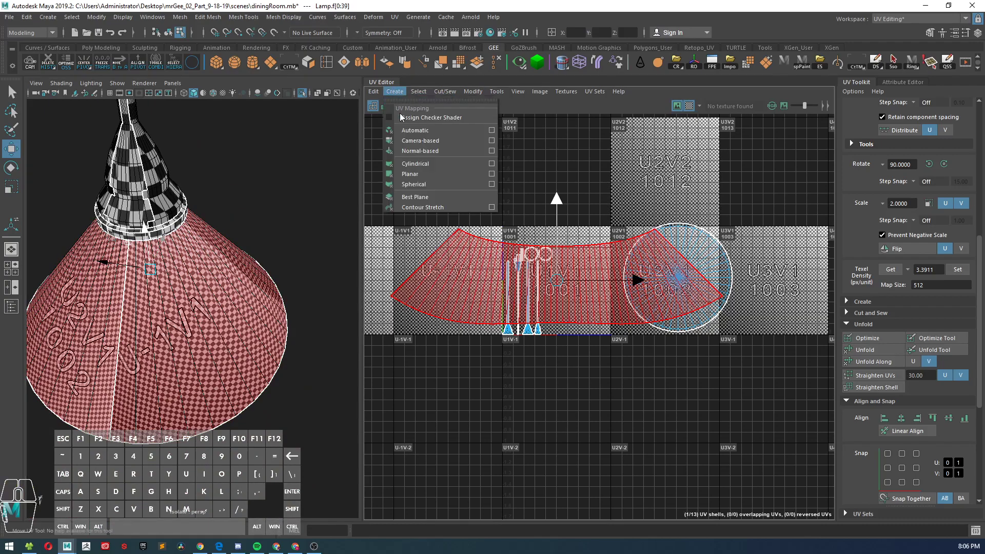
click(411, 175)
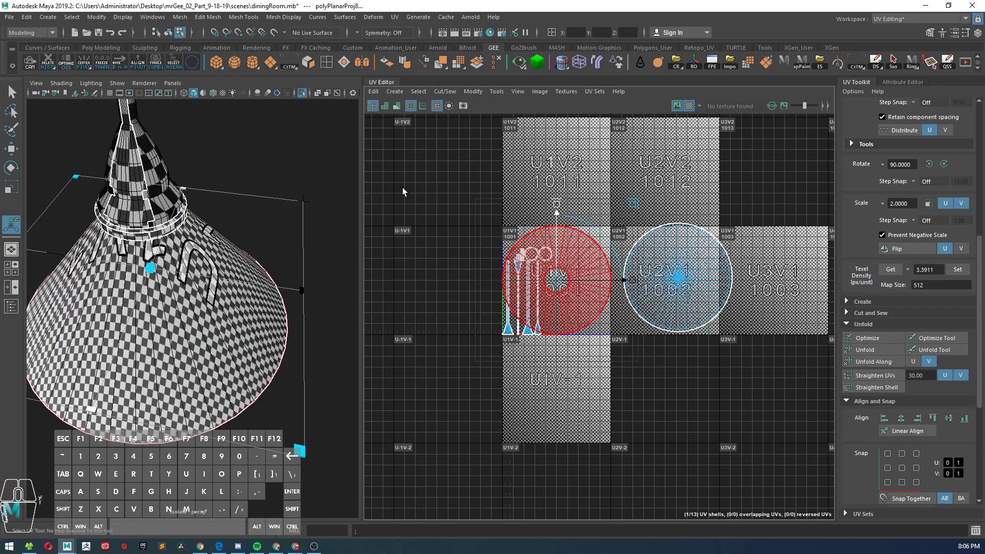
Step: Move the outer lampshade's planar UV shell out of tile U1V1 and into tile U3V1
alt+right_drag(260, 259, 226, 226)
alt+drag(226, 226, 328, 239)
alt+right_drag(318, 242, 288, 291)
alt+middle_drag(287, 289, 215, 304)
alt+drag(216, 304, 239, 267)
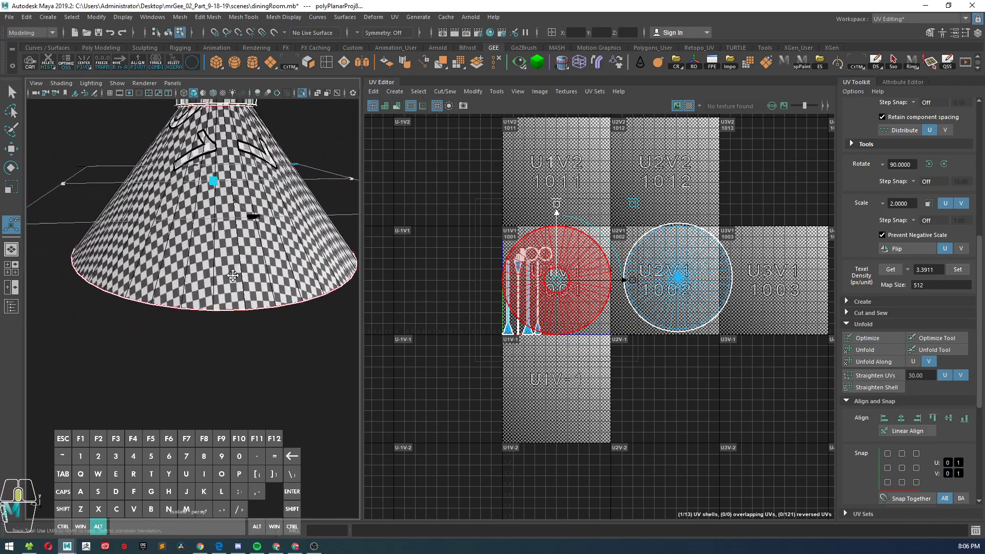
alt+middle_drag(239, 266, 220, 287)
key(w)
alt+right_drag(219, 288, 208, 285)
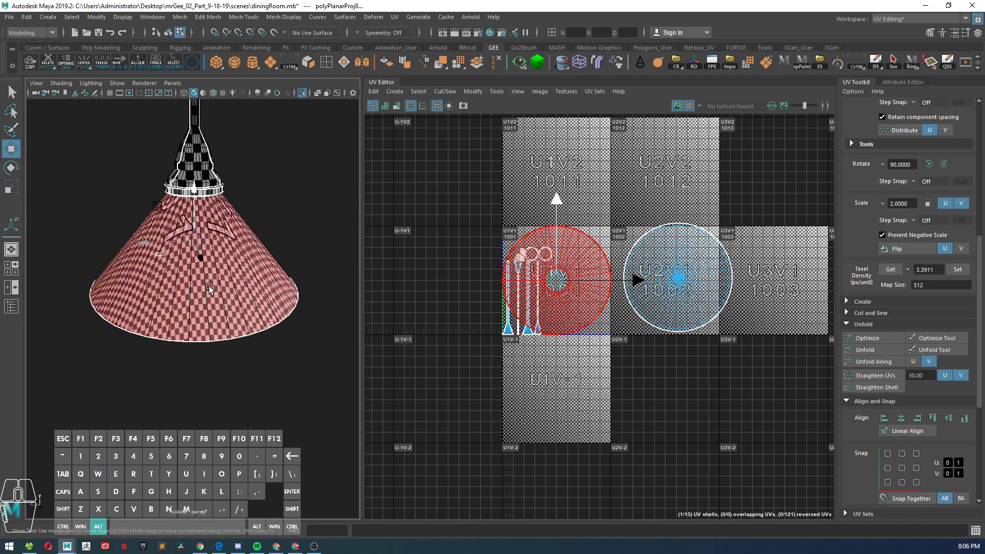
drag(557, 279, 795, 278)
Step: Examine the planar mapping's checker pattern on the lampshade from the side and from directly along its axis
alt+drag(279, 249, 307, 233)
alt+right_drag(308, 232, 307, 270)
alt+drag(307, 271, 309, 268)
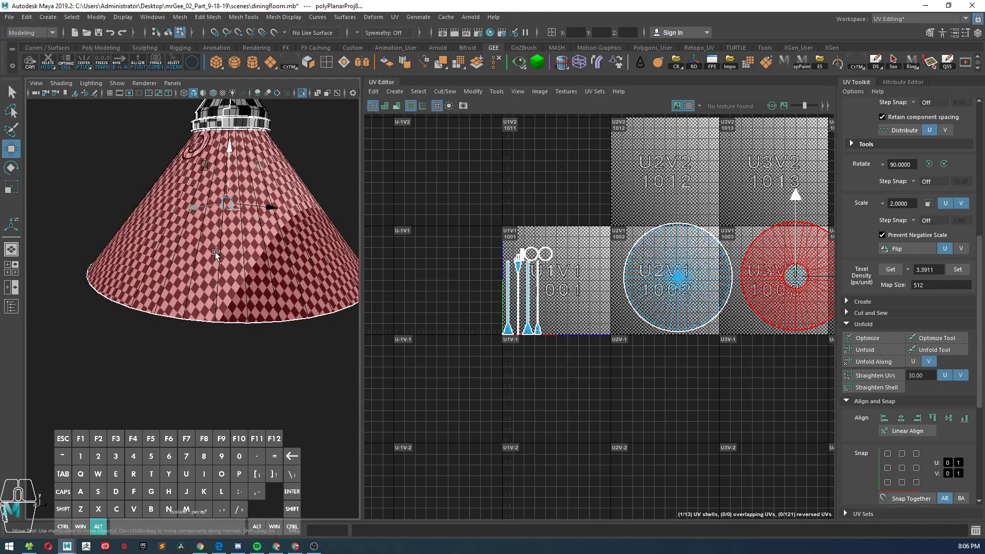
alt+drag(219, 256, 261, 226)
alt+middle_drag(262, 226, 227, 268)
alt+right_drag(226, 268, 254, 263)
alt+drag(254, 263, 538, 263)
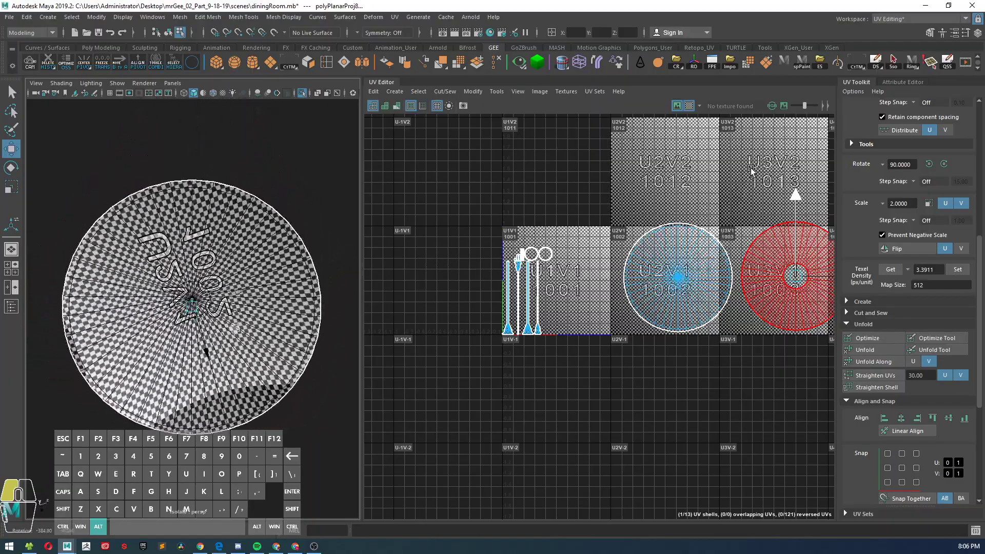
alt+drag(754, 169, 599, 266)
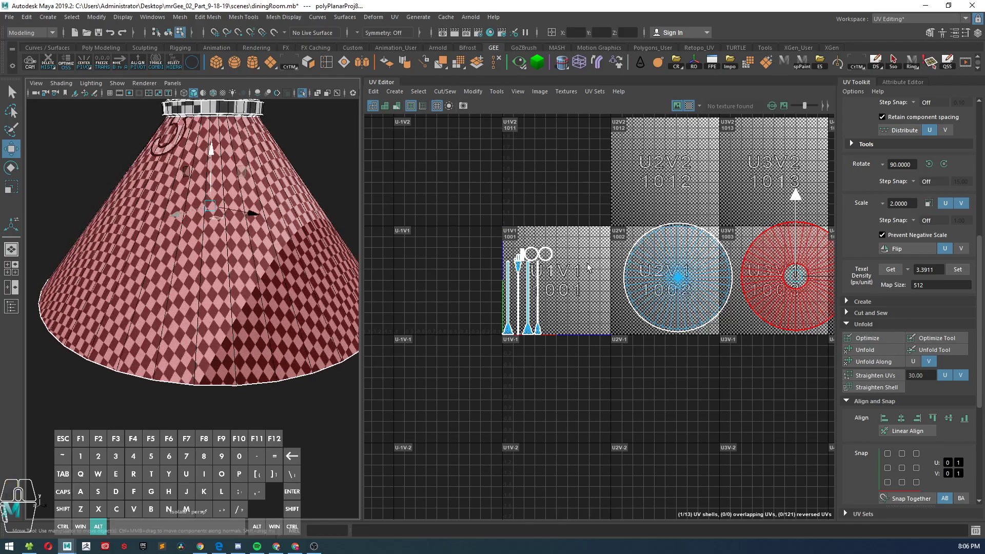
alt+middle_drag(411, 199, 364, 256)
alt+drag(363, 256, 235, 265)
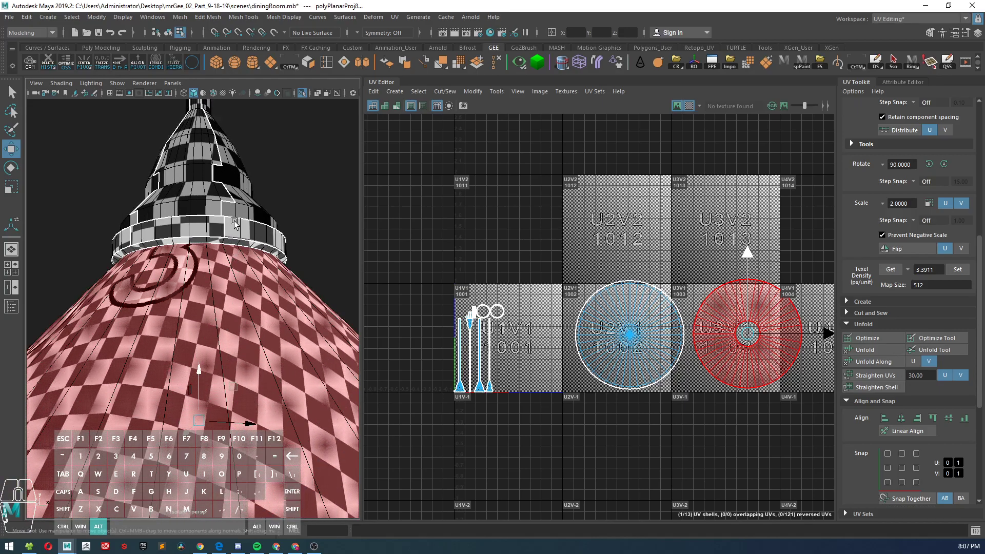
Step: Select the lower face loops of the fitting above the shade: the underside, outer band, ledge and short ring above
alt+middle_drag(234, 219, 228, 267)
alt+right_drag(228, 246, 261, 288)
double_click(260, 274)
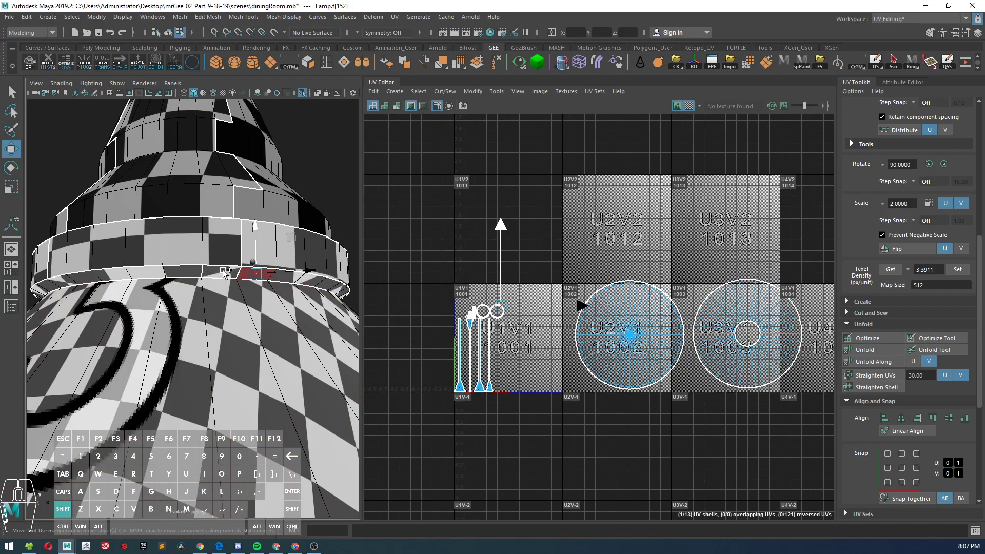
alt+drag(260, 275, 267, 283)
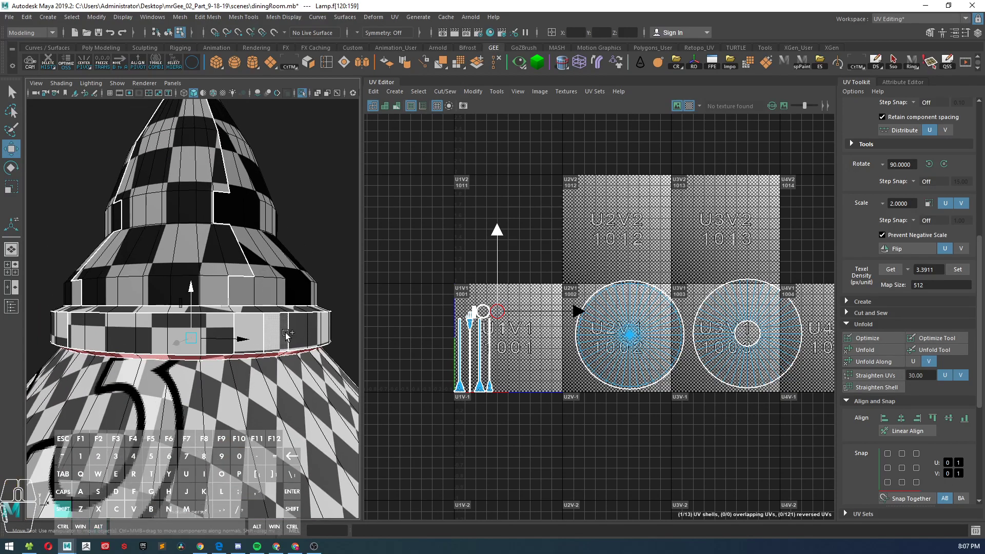
shift+double_click(255, 336)
alt+drag(256, 324, 268, 337)
alt+middle_drag(268, 337, 265, 272)
alt+right_drag(265, 272, 277, 324)
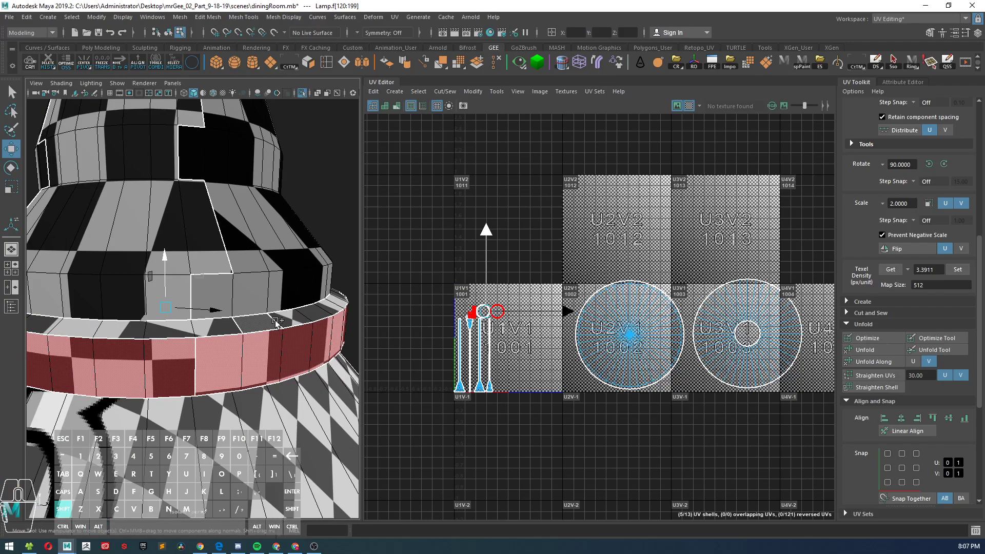
shift+double_click(229, 327)
shift+double_click(215, 279)
Step: Extend the selection with the fitting's remaining face loops, from the flared section up to the base of the stem
shift+click(230, 246)
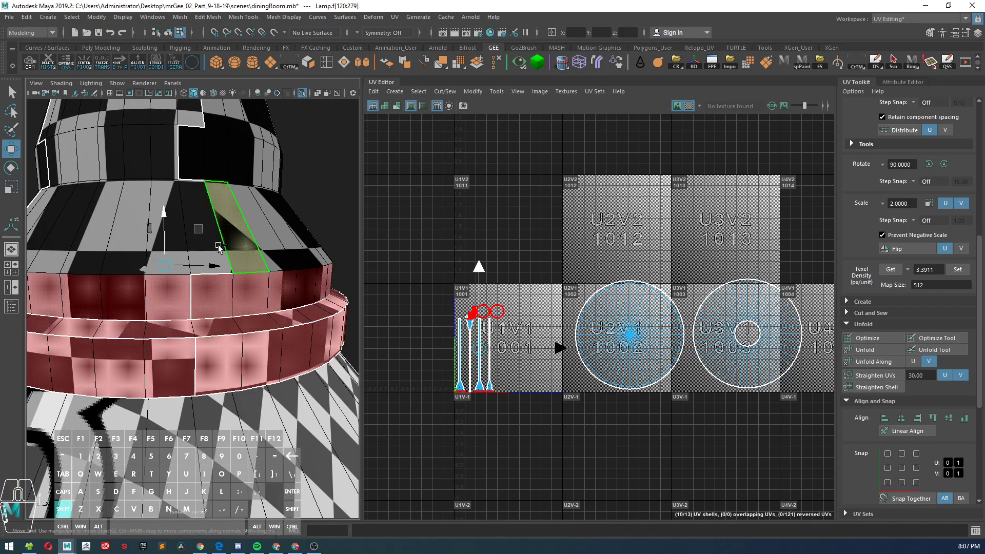
shift+double_click(219, 246)
alt+middle_drag(247, 161, 242, 266)
shift+click(221, 320)
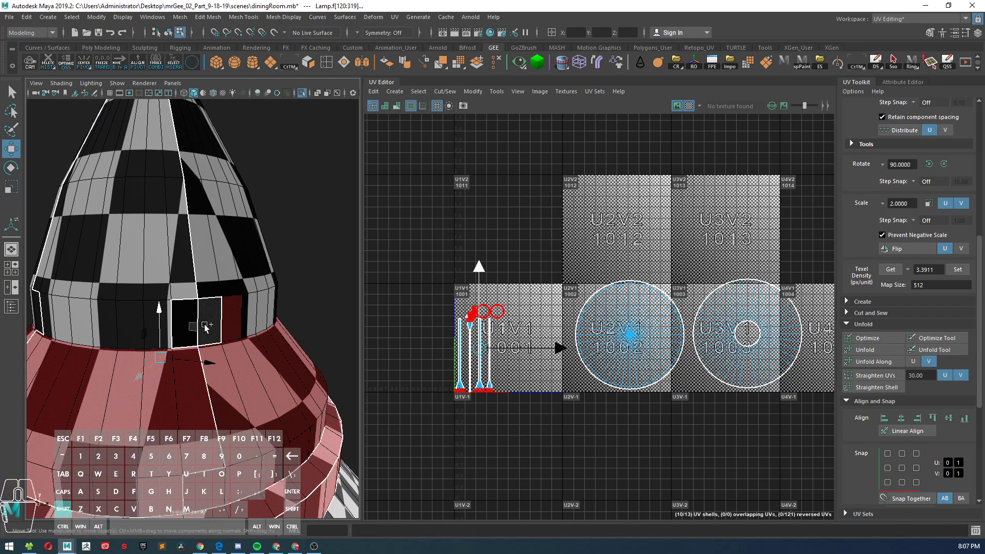
shift+double_click(209, 324)
shift+click(206, 270)
shift+double_click(185, 265)
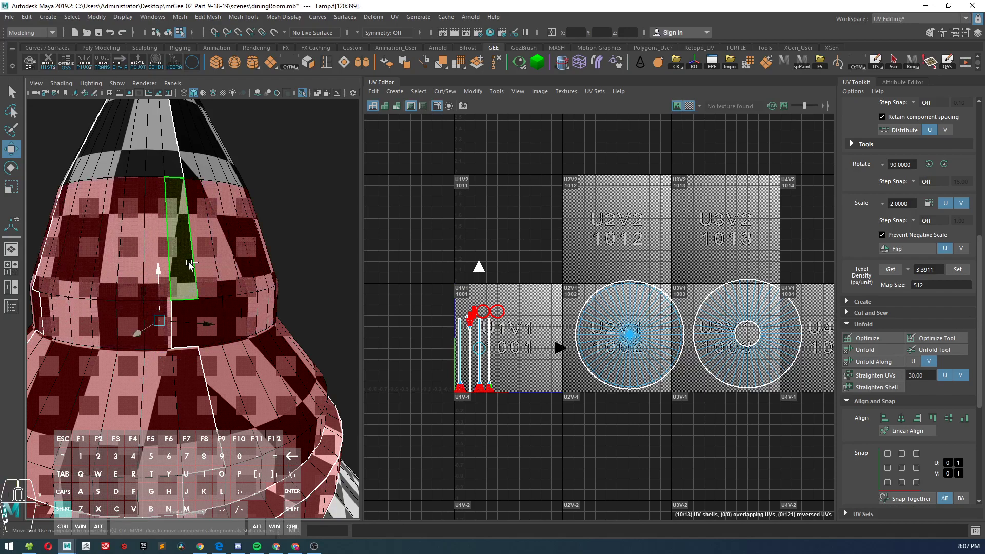
alt+drag(205, 218, 216, 251)
shift+click(210, 341)
shift+double_click(200, 344)
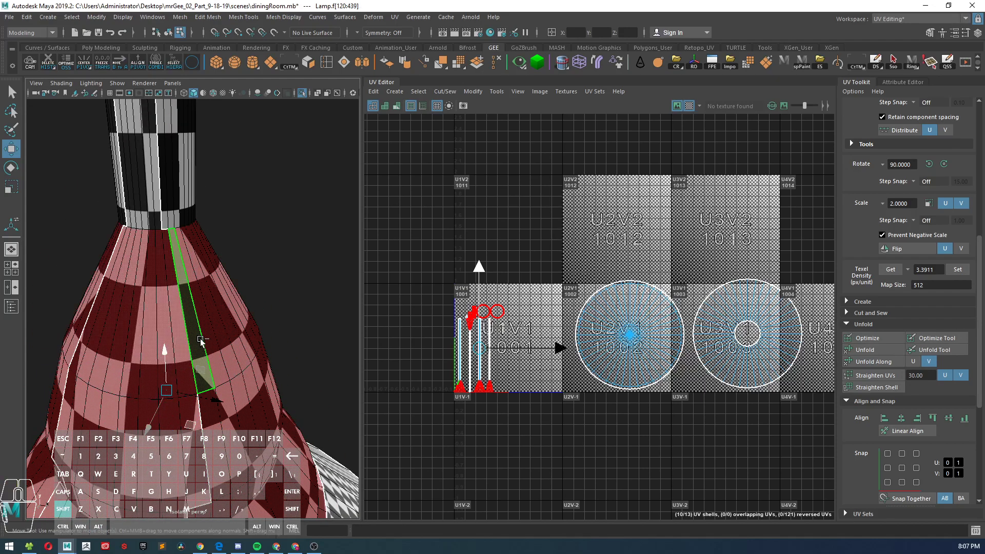
key(f)
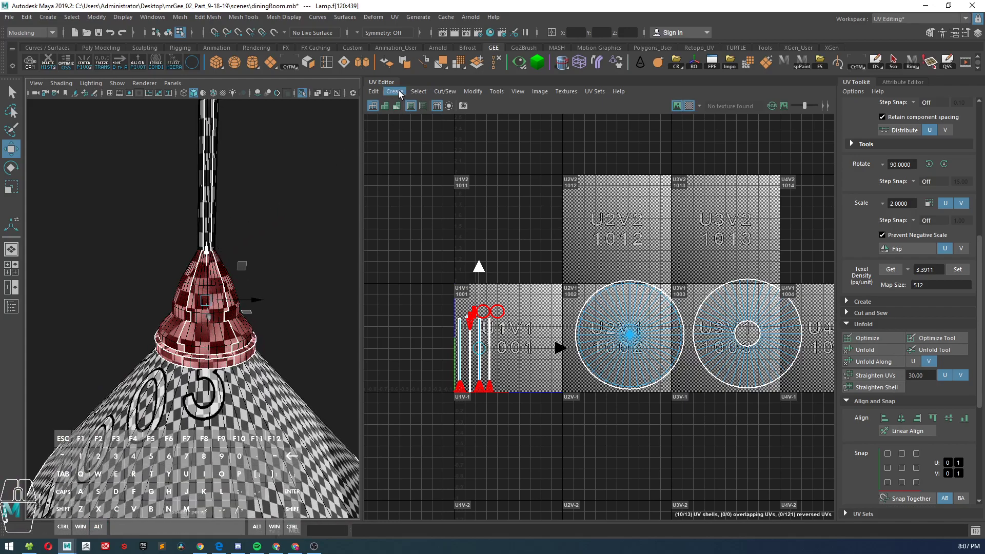
Step: Apply cylindrical mapping to the selected fitting faces and check the pattern around them
click(395, 91)
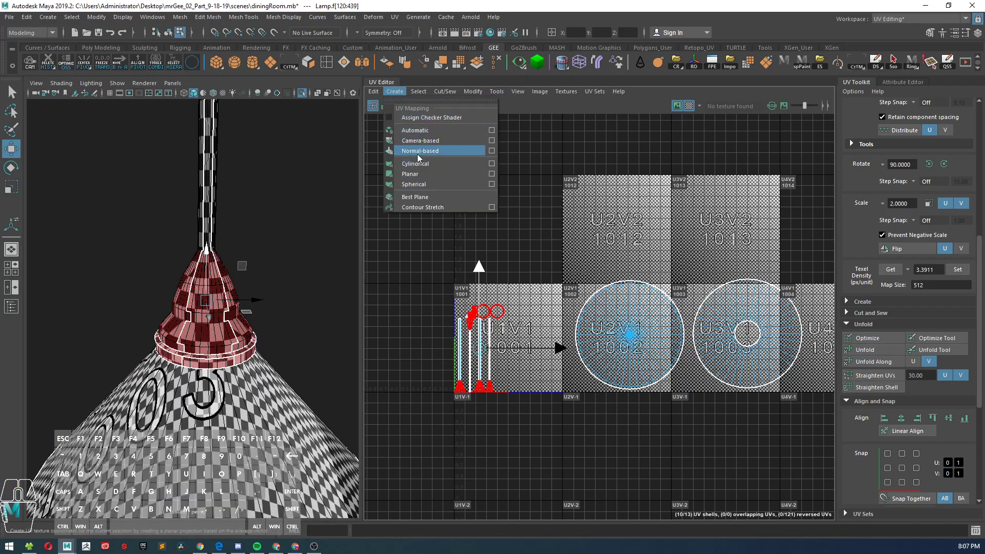
click(422, 167)
mouse_move(269, 277)
alt+right_down()
mouse_move(216, 225)
mouse_move(252, 268)
alt+right_up()
alt+drag(252, 268, 228, 266)
alt+middle_drag(228, 267, 205, 246)
alt+right_drag(205, 246, 222, 292)
alt+drag(222, 292, 149, 268)
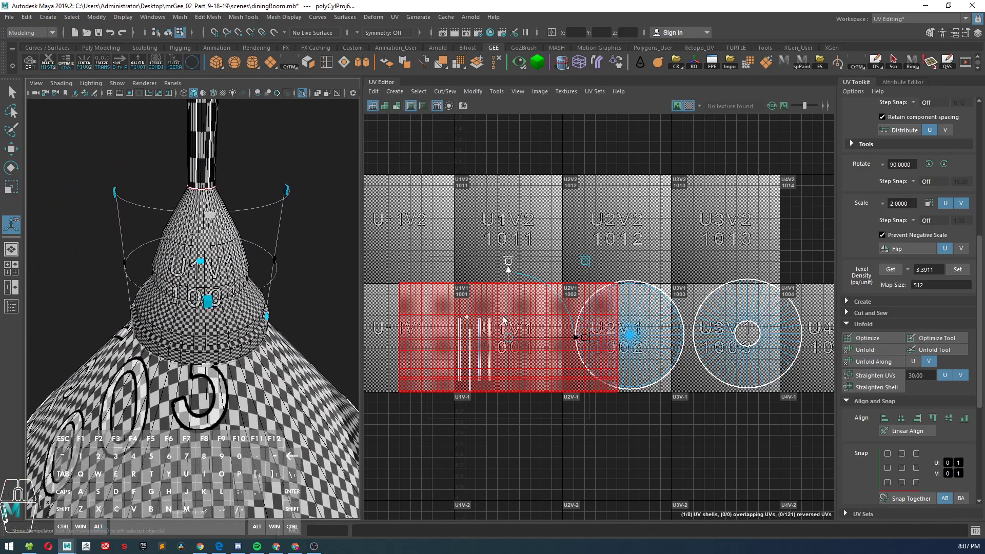
Step: Unfold the fitting's cylindrical UV shell along V
click(879, 360)
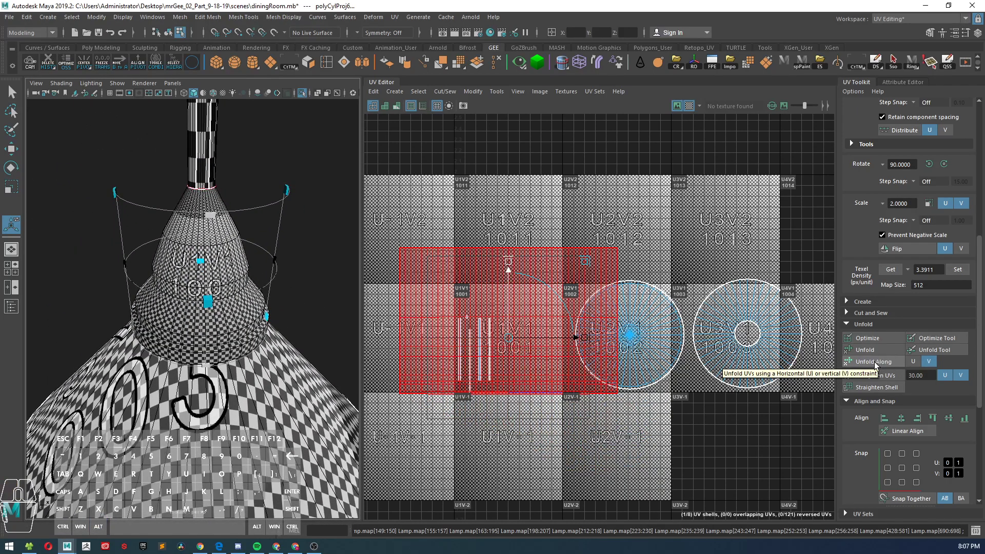
alt+right_drag(483, 239, 536, 346)
alt+middle_drag(536, 346, 551, 327)
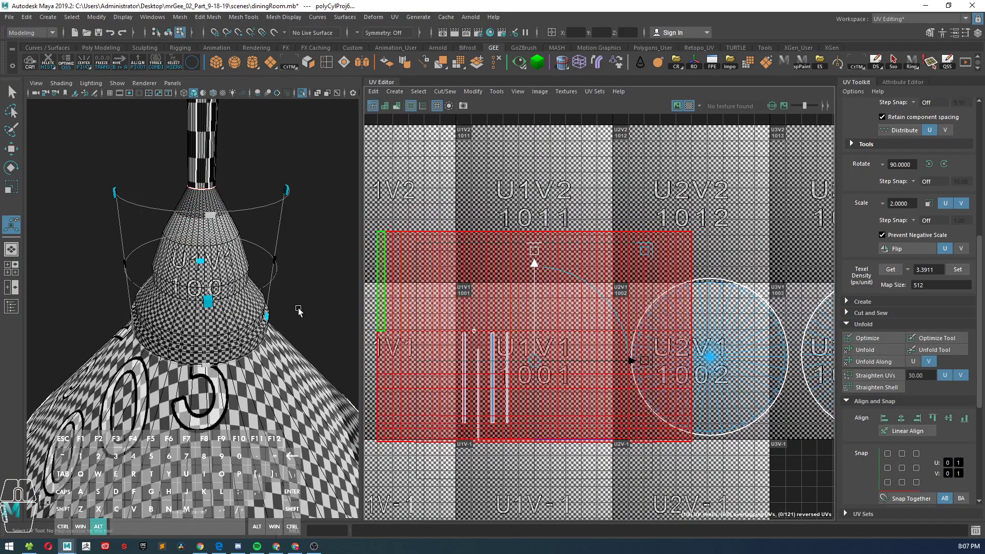
alt+drag(301, 313, 285, 288)
Step: Scale the fitting's UV shell down uniformly and move it up over tile U2V2, clear of the other shells
key(w)
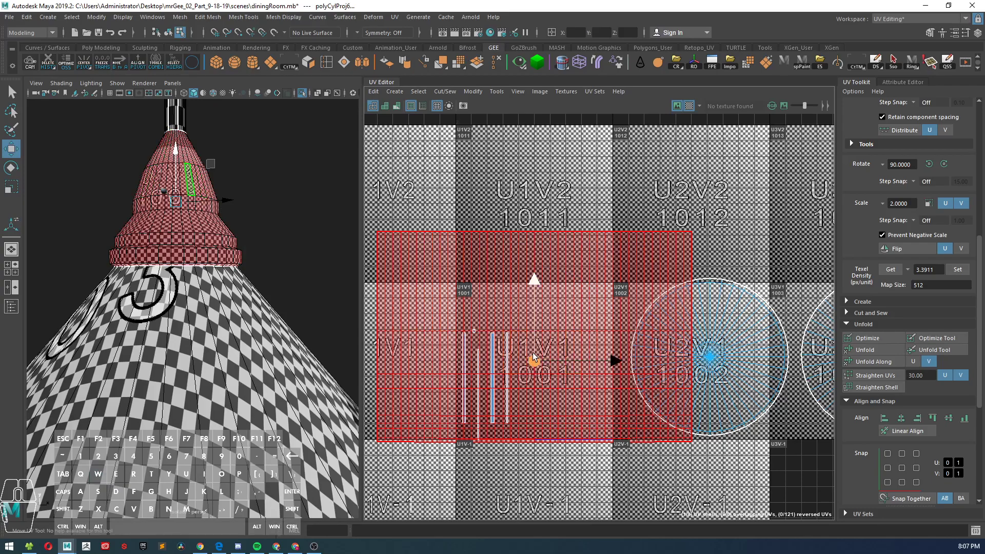
key(e)
key(r)
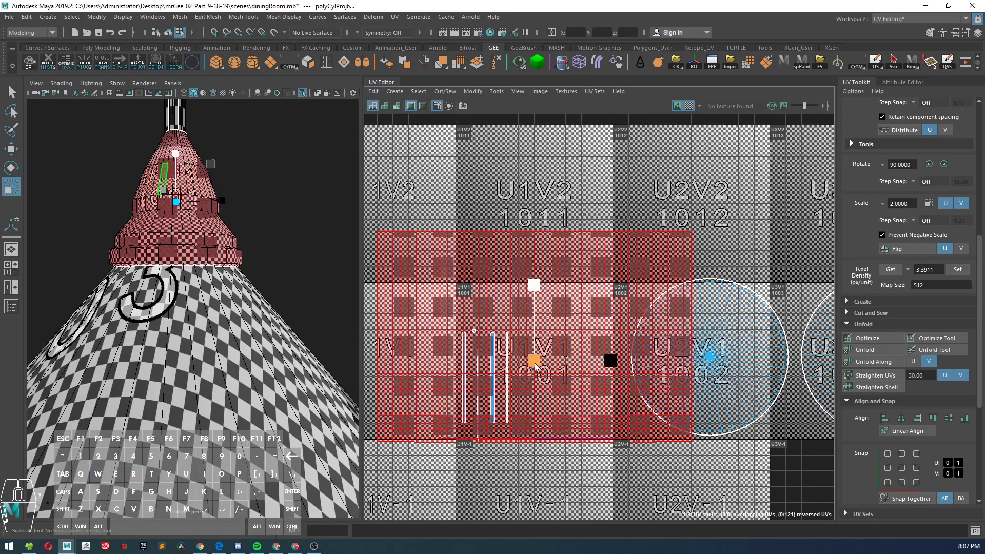
drag(535, 366, 487, 389)
alt+drag(248, 312, 281, 301)
key(w)
scroll(476, 305, down, 3)
drag(514, 341, 638, 262)
Step: Select all faces around the lamp's long stem and apply cylindrical mapping to them
alt+middle_drag(234, 246, 172, 379)
alt+right_drag(172, 379, 85, 204)
alt+middle_drag(86, 204, 131, 280)
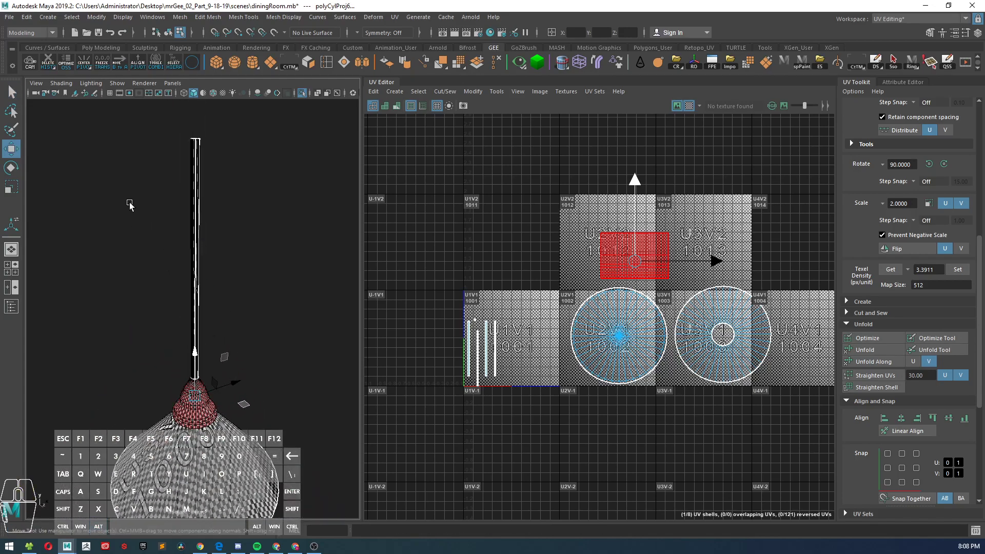
drag(135, 209, 242, 260)
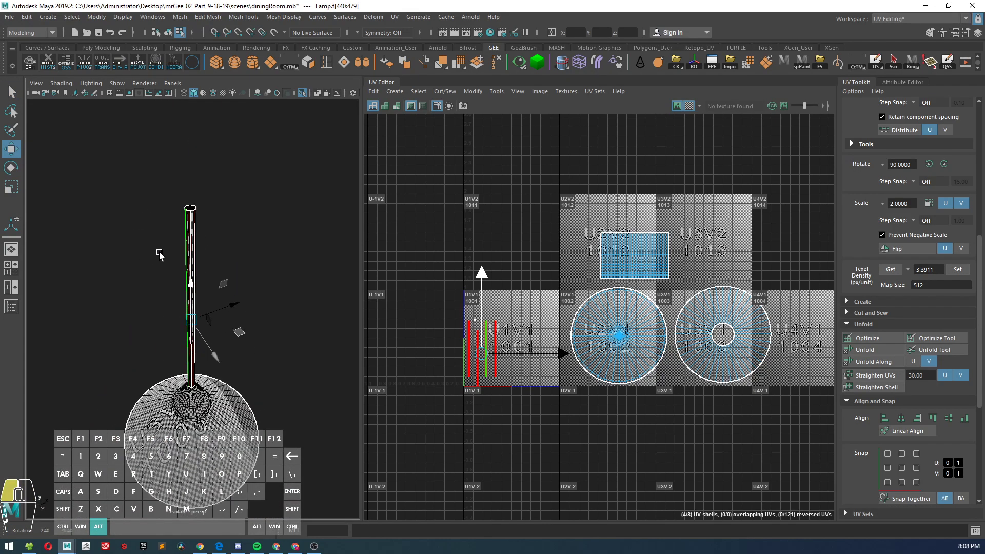
shift+right_click(465, 221)
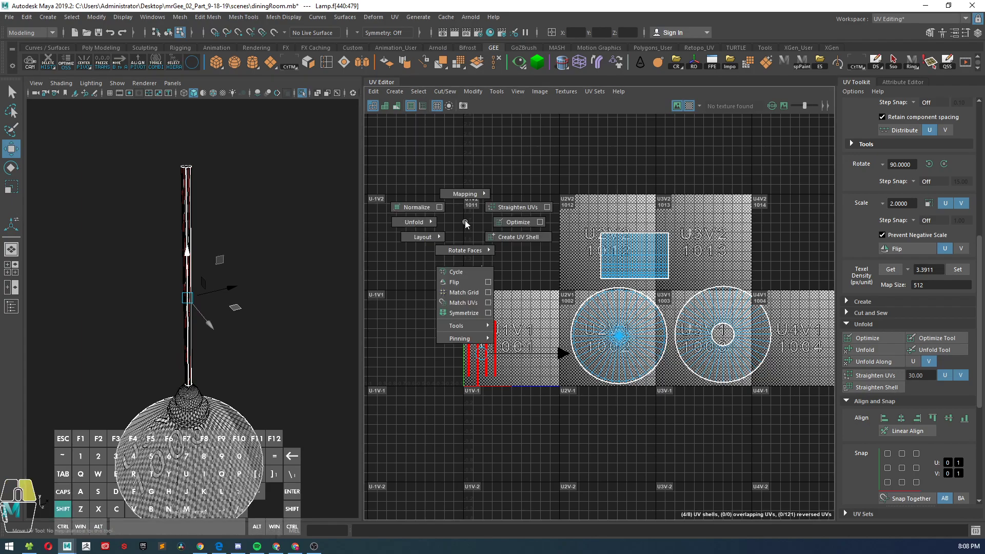
click(401, 93)
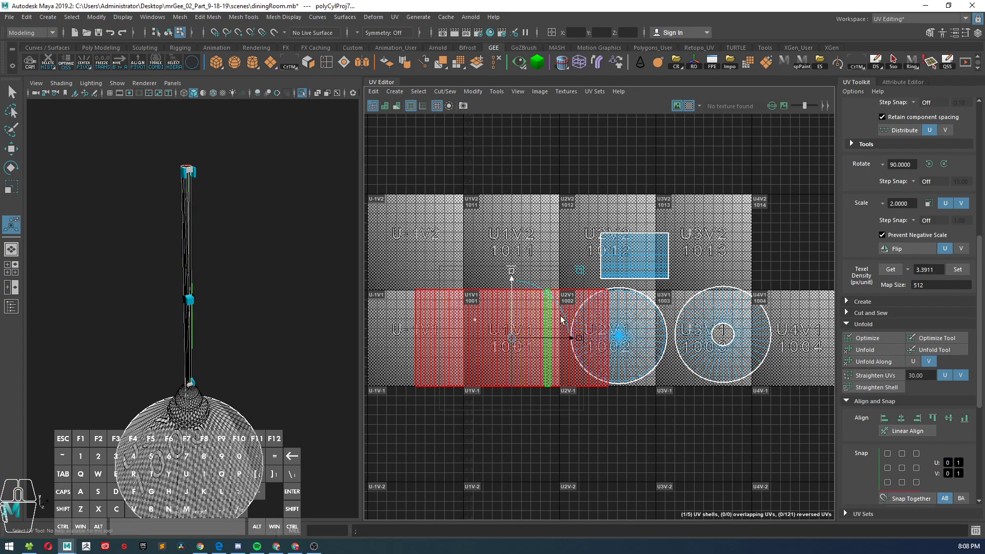
Step: Unfold the stem's cylindrical UV shell along V and check its full extent across the tiles
click(880, 365)
scroll(478, 309, down, 3)
scroll(480, 309, down, 6)
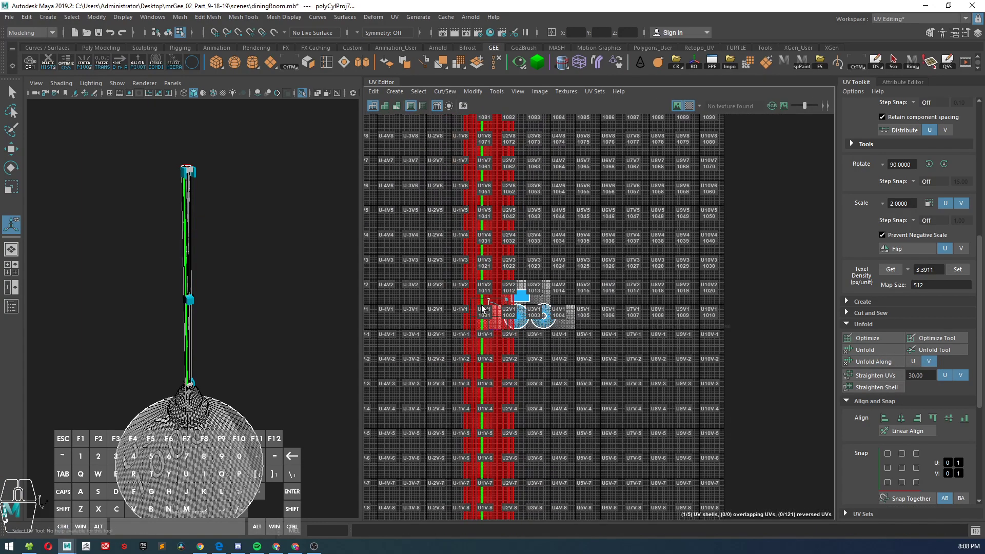
scroll(487, 324, up, 4)
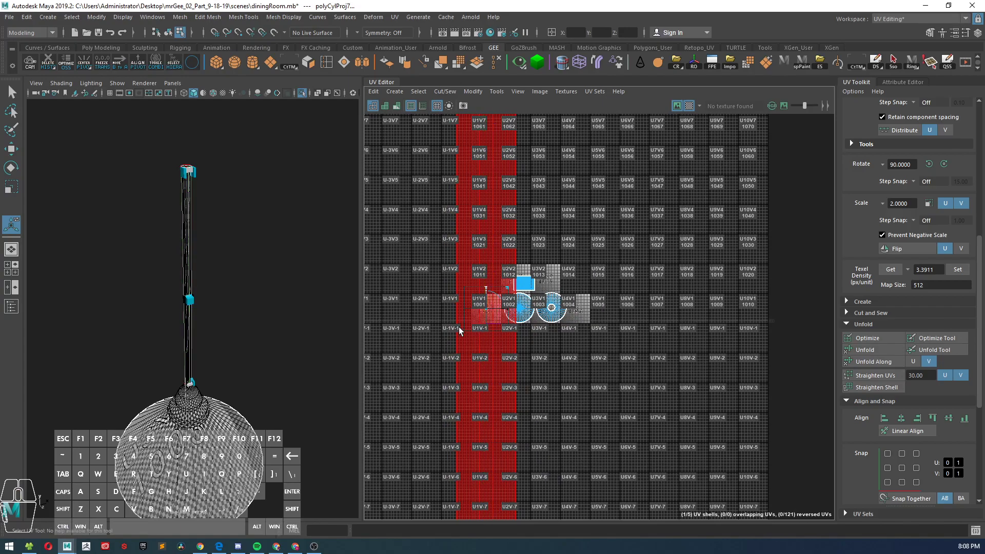
scroll(643, 338, down, 3)
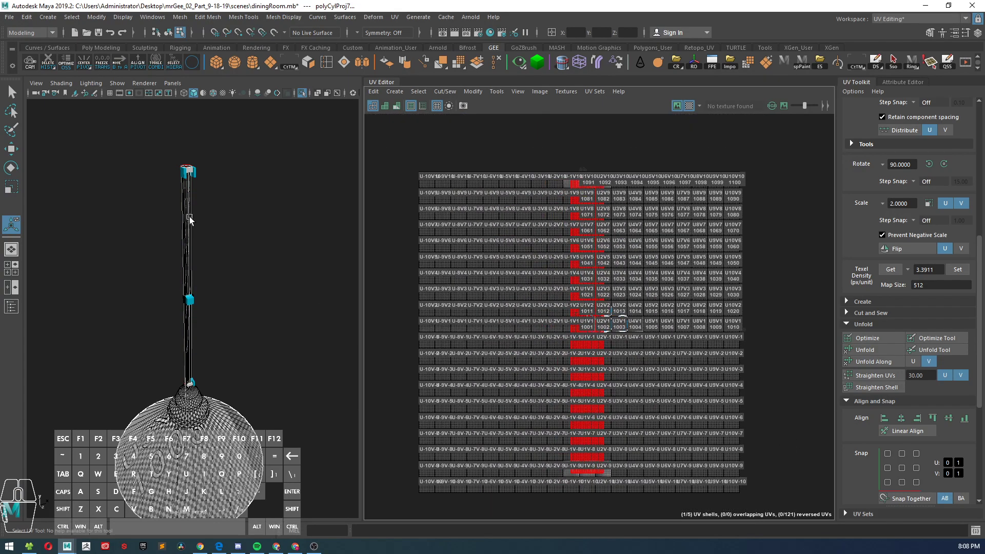
Step: Select the whole lamp as an object and set its texel density to 34.1992 at a map size of 512
key(w)
right_drag(191, 218, 268, 209)
click(268, 209)
drag(121, 180, 279, 447)
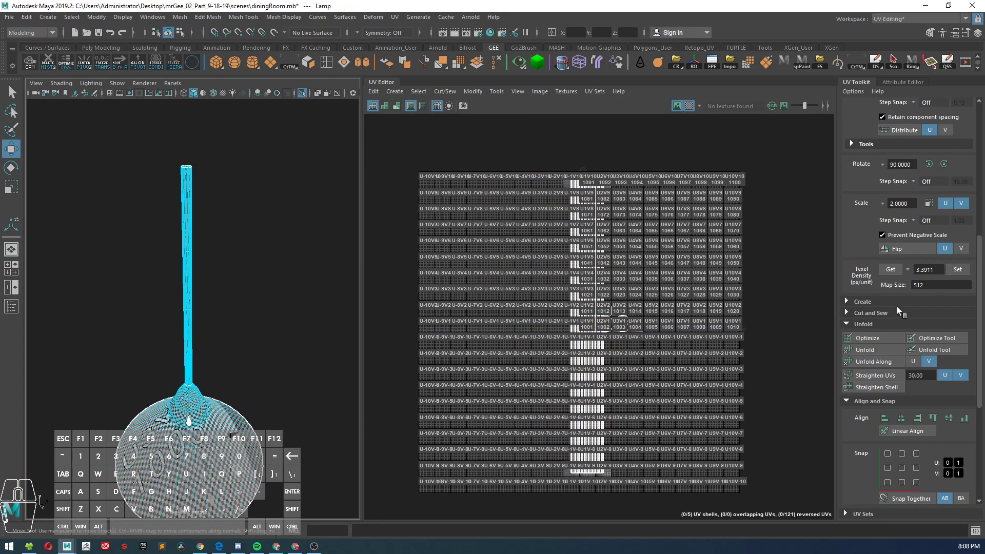
click(962, 271)
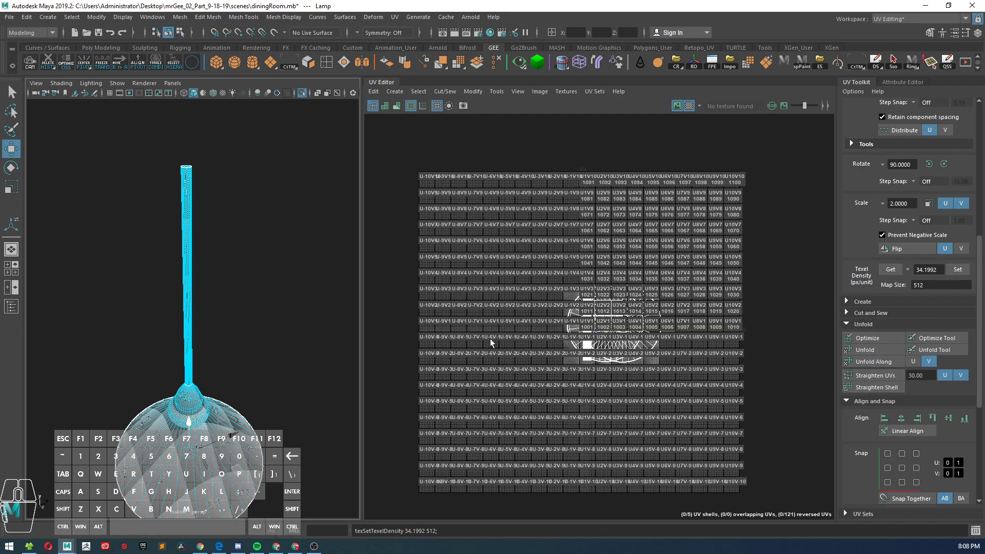
Step: Select all of the lamp's faces in the UV layout and lay out their shells inside tile U1V1
shift+right_click(604, 328)
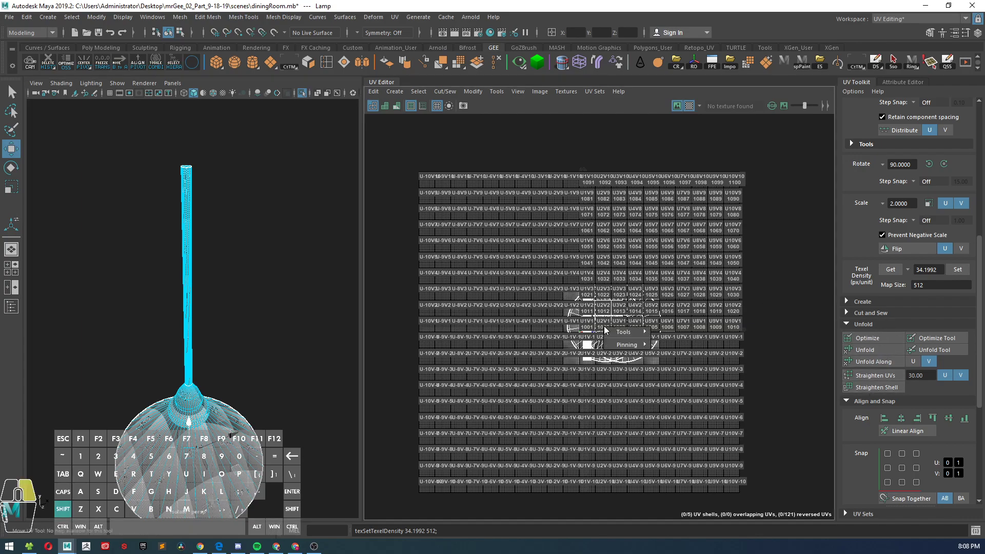
scroll(592, 328, up, 5)
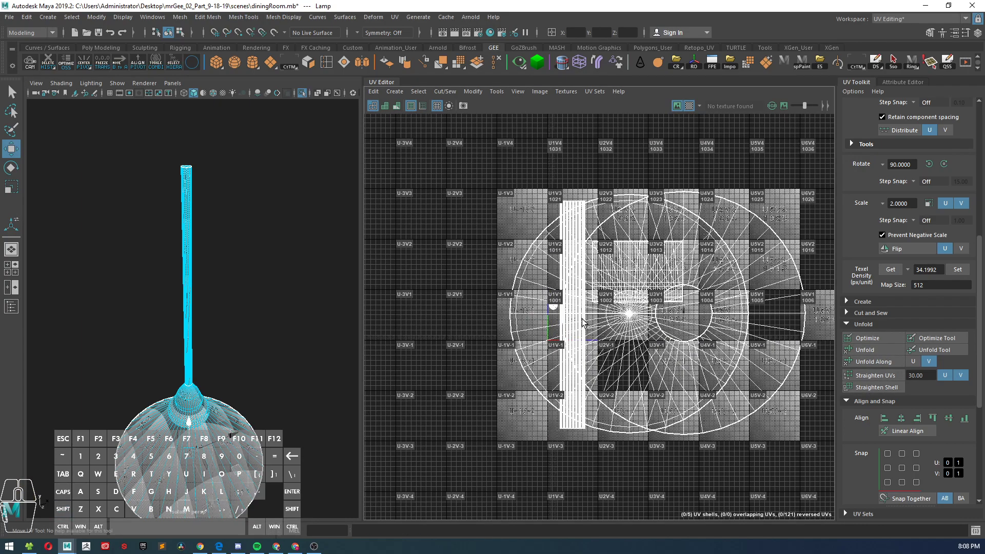
right_drag(583, 323, 585, 284)
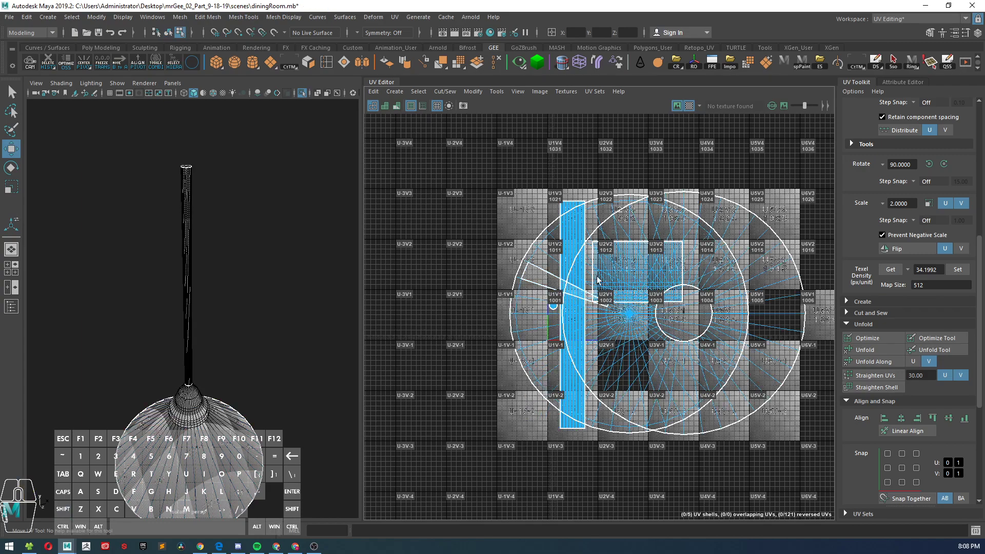
right_click(679, 295)
scroll(687, 323, down, 4)
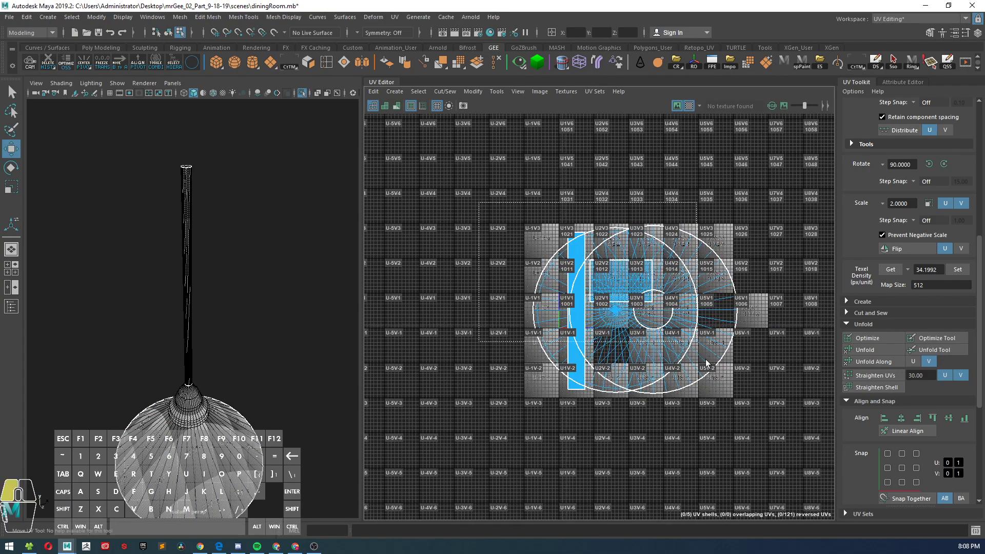
drag(779, 430, 513, 208)
shift+right_drag(667, 310, 605, 329)
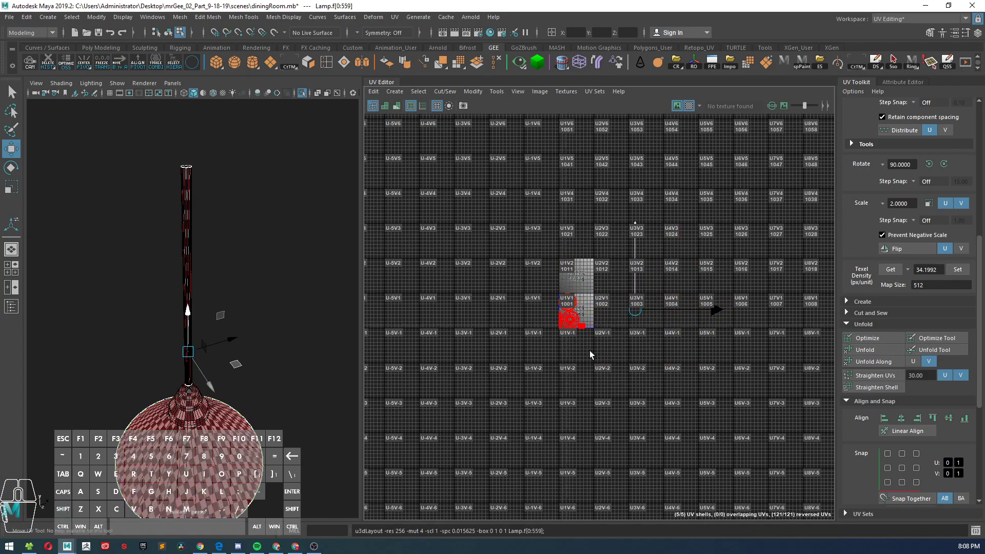
scroll(572, 308, up, 4)
scroll(572, 308, up, 8)
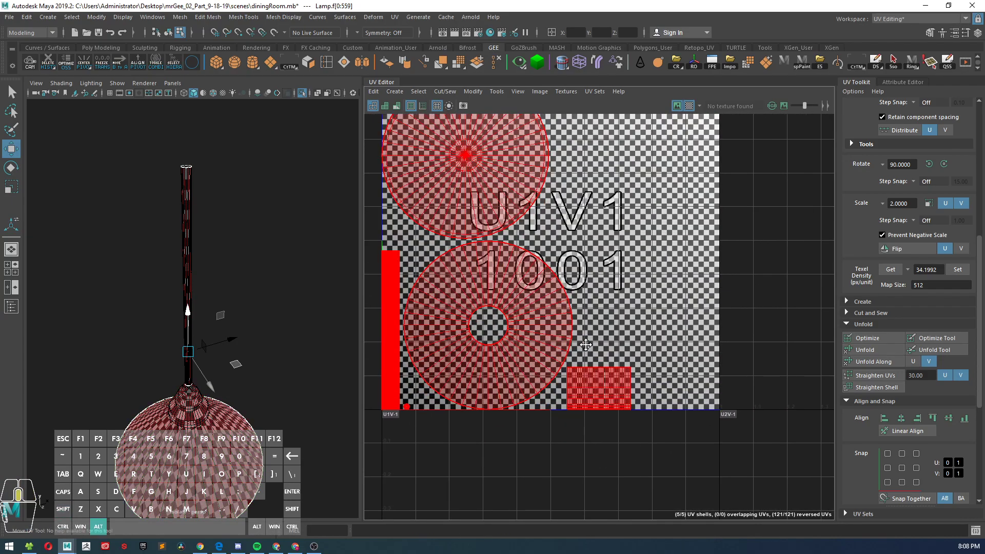
Step: Select the ring-shaped and rectangular UV shells in turn to identify the matching lamp parts, and examine the stem's upper end
click(667, 321)
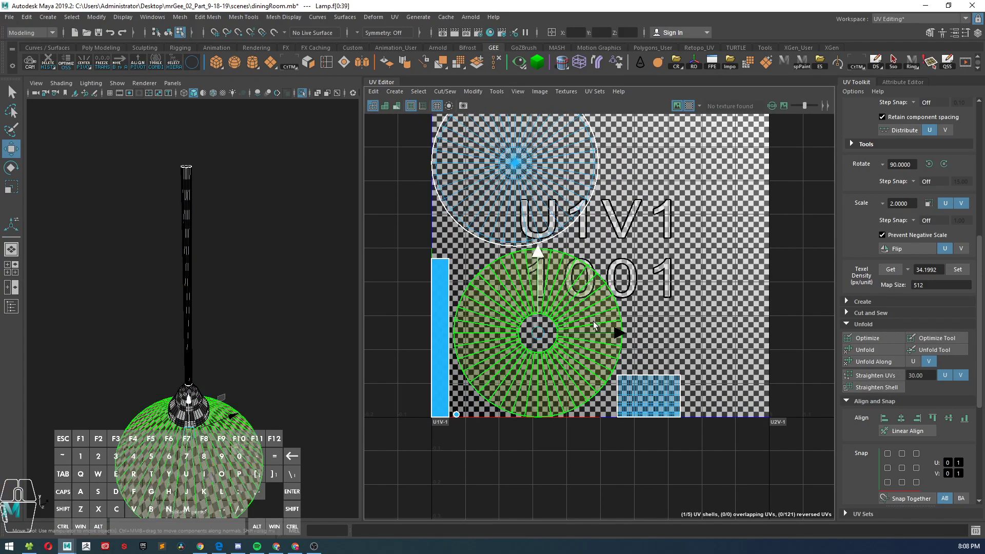
click(564, 334)
scroll(565, 334, down, 2)
scroll(564, 335, up, 2)
click(633, 396)
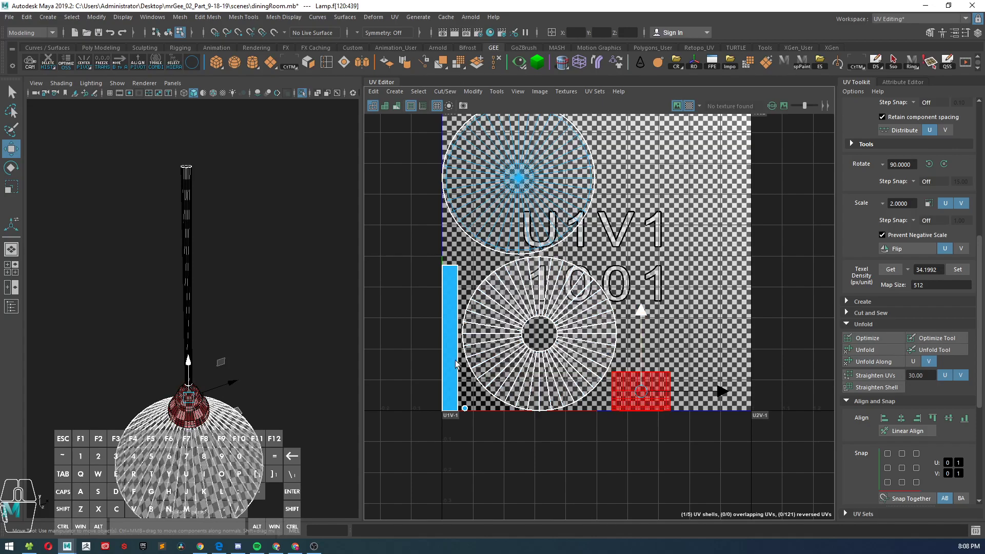
alt+drag(237, 313, 259, 298)
alt+right_drag(259, 298, 279, 365)
alt+middle_drag(279, 363, 269, 384)
alt+drag(269, 385, 255, 398)
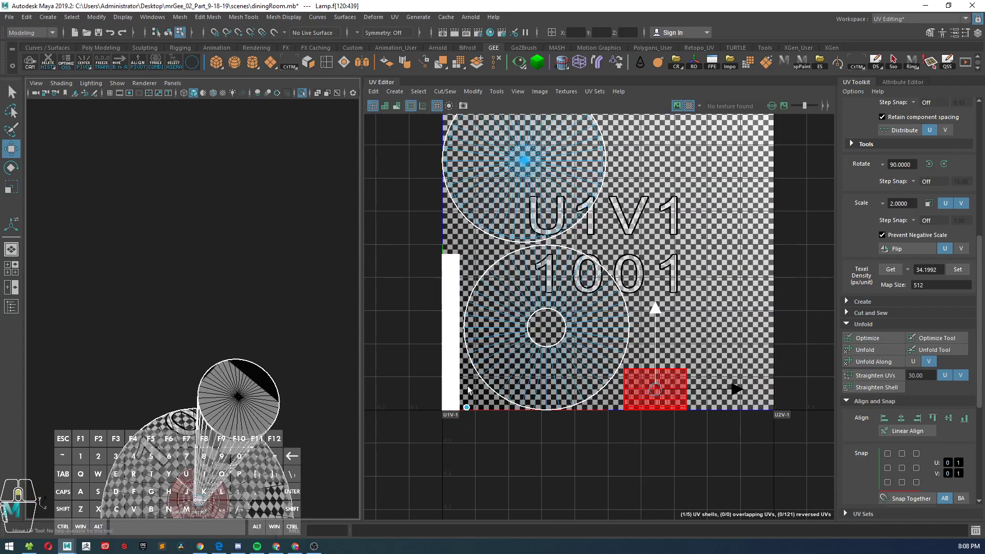
Step: Select the tiny circular UV shell and check the matching cap at the end of the lamp's stem
scroll(462, 415, up, 6)
scroll(460, 420, up, 2)
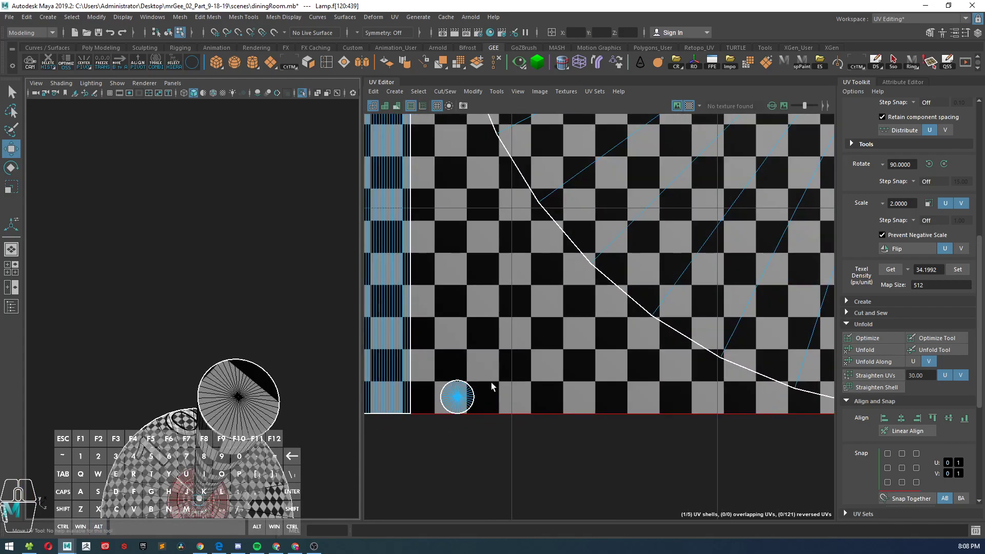
click(455, 399)
scroll(455, 399, down, 5)
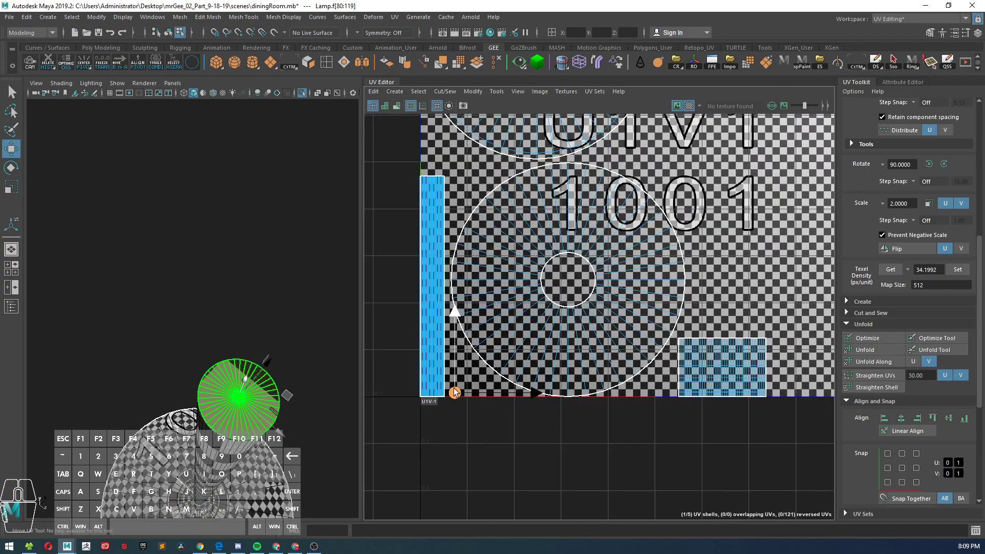
alt+drag(199, 409, 141, 320)
scroll(451, 314, down, 4)
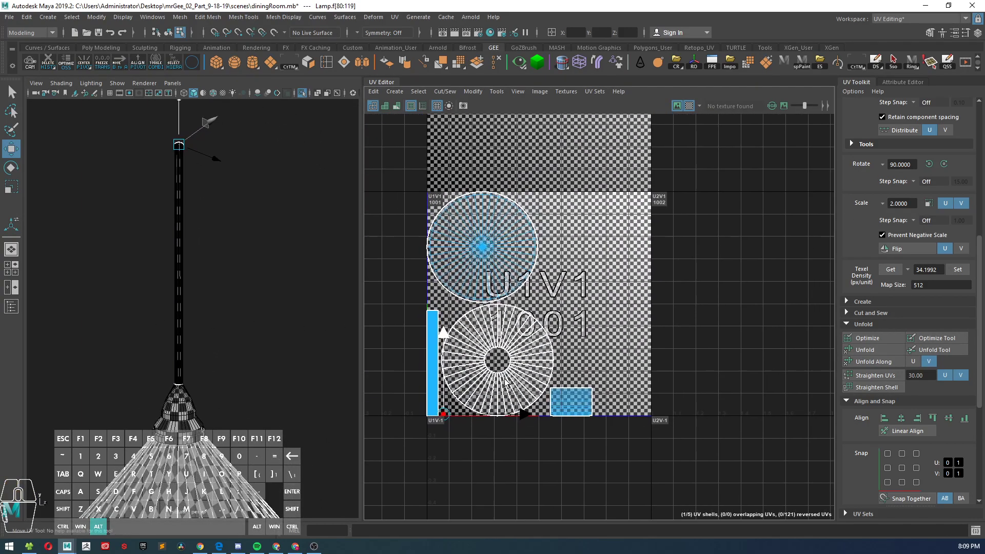
Step: Spread the shells inside tile U1V1: solid disc to the upper right, rectangular neck shell to the lower right, ring shell between them and the stem
right_drag(484, 225, 446, 211)
click(500, 249)
click(500, 249)
drag(482, 247, 587, 257)
click(518, 359)
drag(494, 364, 498, 359)
click(565, 405)
drag(565, 405, 622, 401)
click(505, 356)
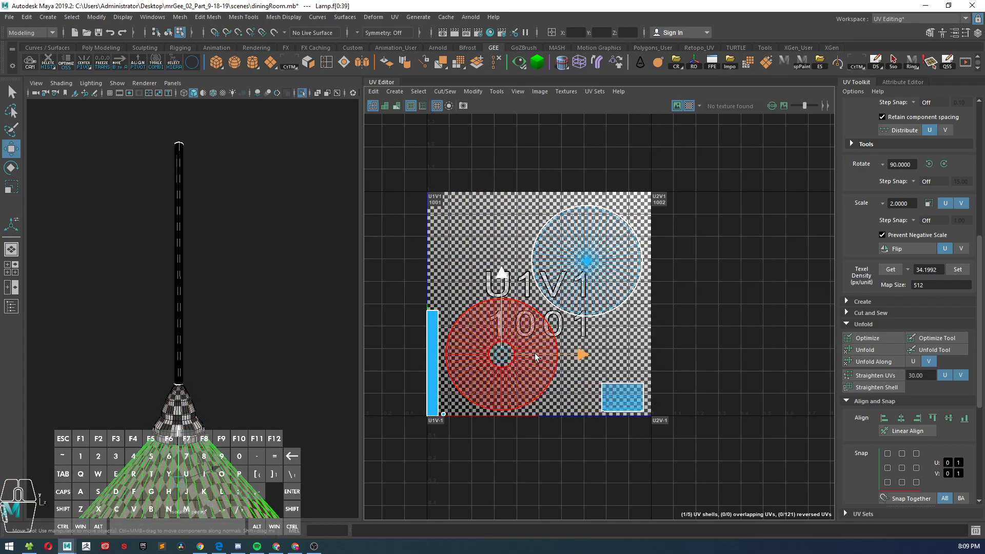
drag(505, 356, 513, 358)
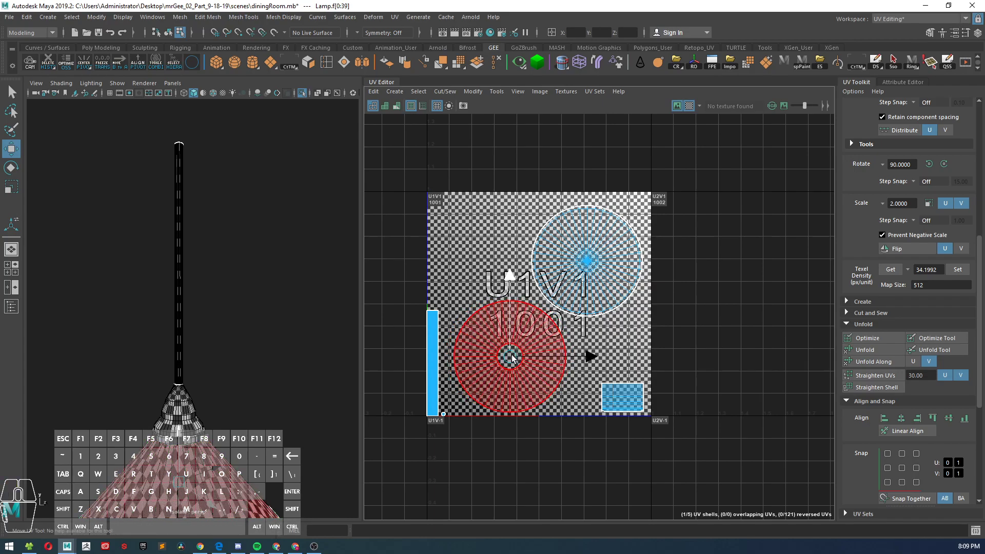
click(550, 260)
drag(587, 262, 589, 265)
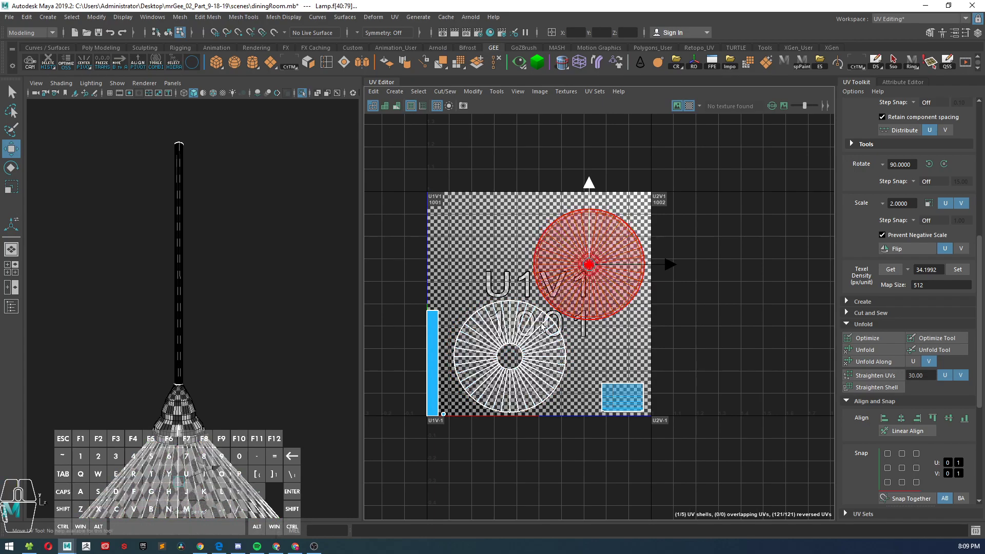
Step: Examine the checker pattern on the lamp's stem, neck and shade from several angles for stretching and scale differences
scroll(583, 374, up, 1)
alt+drag(259, 336, 308, 346)
alt+middle_drag(308, 347, 211, 276)
alt+right_drag(211, 276, 248, 348)
alt+drag(248, 348, 240, 322)
alt+right_drag(240, 322, 251, 342)
alt+middle_drag(251, 342, 260, 332)
alt+right_drag(259, 331, 245, 351)
alt+drag(152, 306, 183, 351)
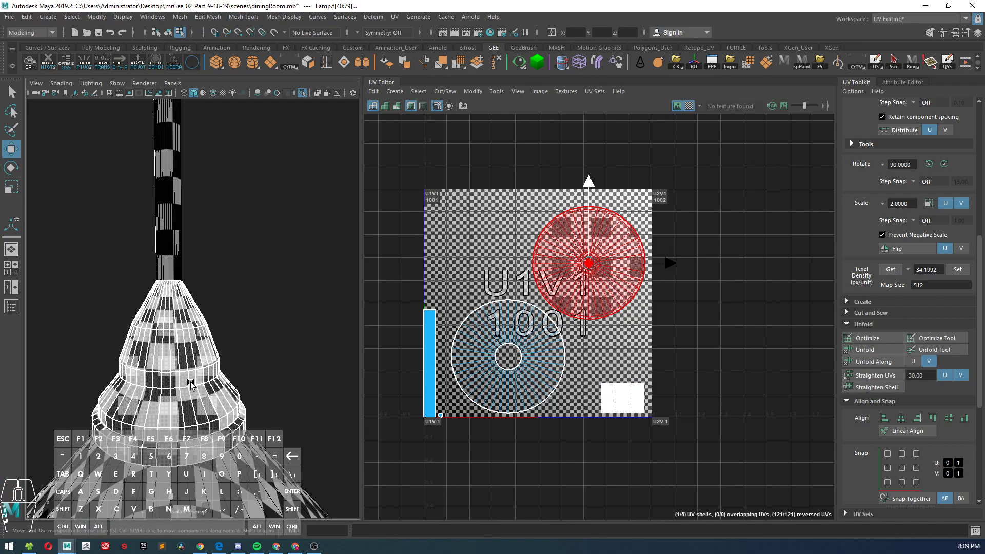
scroll(456, 220, down, 1)
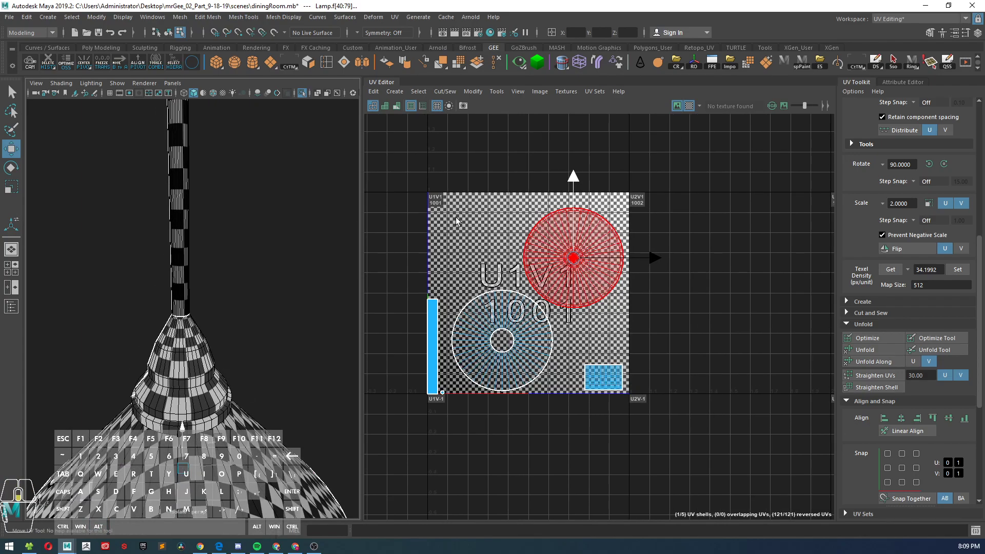
scroll(538, 364, up, 3)
alt+middle_drag(191, 366, 233, 319)
alt+right_drag(233, 319, 235, 374)
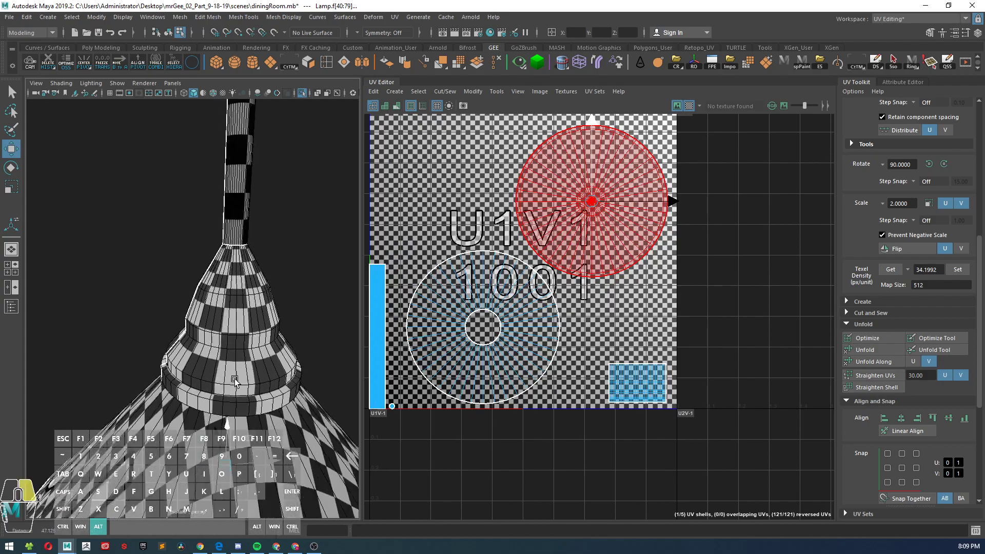
alt+drag(235, 374, 180, 358)
Step: Select a face on the underside of the neck's lower rim and check the checker pattern around it
mouse_move(160, 282)
alt+mouse_down()
mouse_move(188, 315)
mouse_move(186, 335)
mouse_move(169, 298)
alt+mouse_up()
scroll(567, 363, up, 1)
right_drag(161, 261, 159, 300)
alt+middle_drag(186, 339, 200, 307)
alt+right_drag(200, 307, 185, 310)
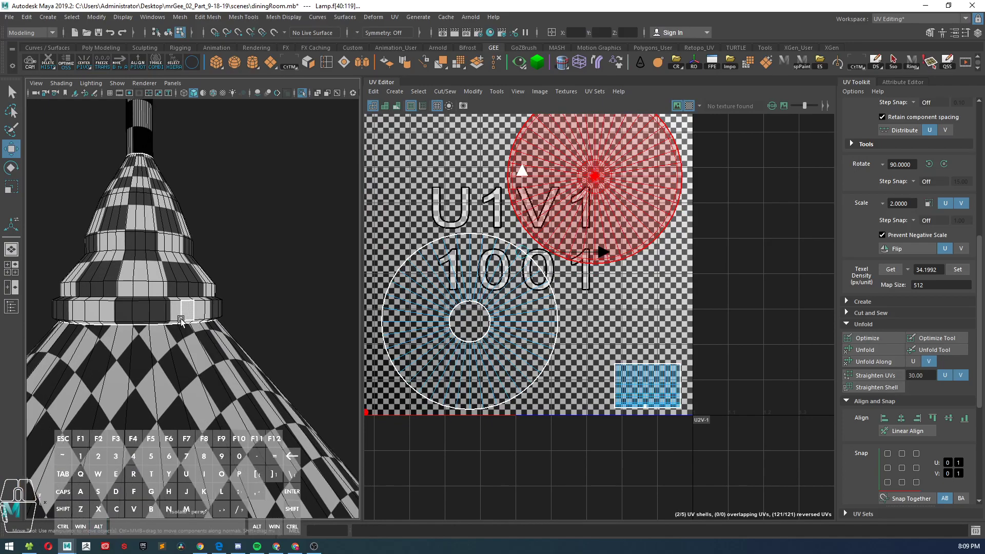
click(180, 322)
scroll(178, 323, up, 5)
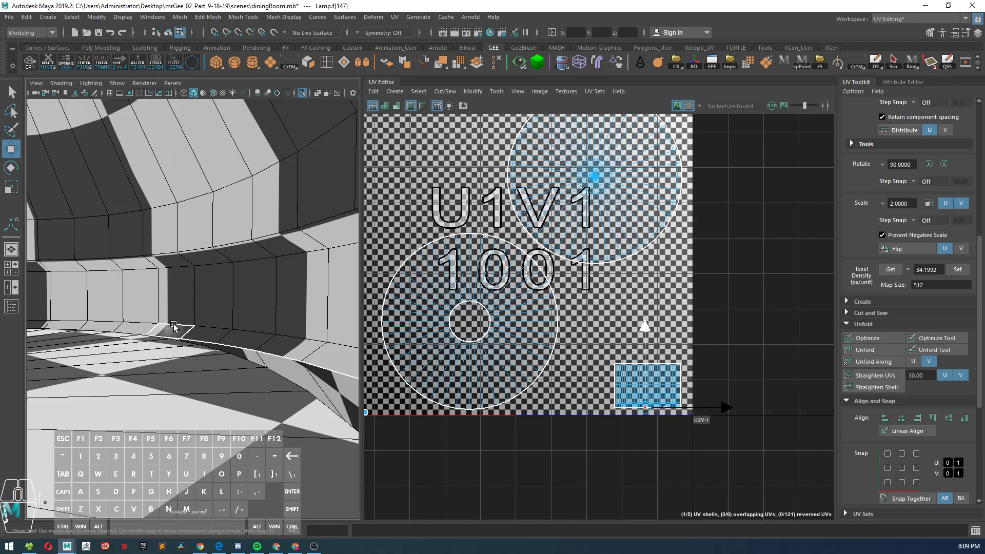
scroll(174, 324, down, 3)
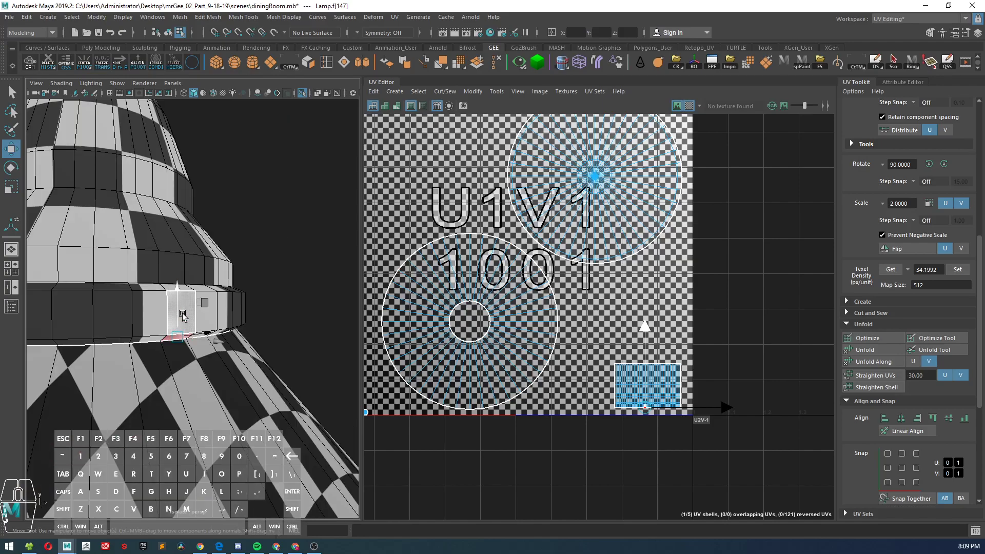
scroll(182, 315, down, 5)
alt+drag(184, 312, 242, 289)
alt+right_drag(243, 289, 235, 281)
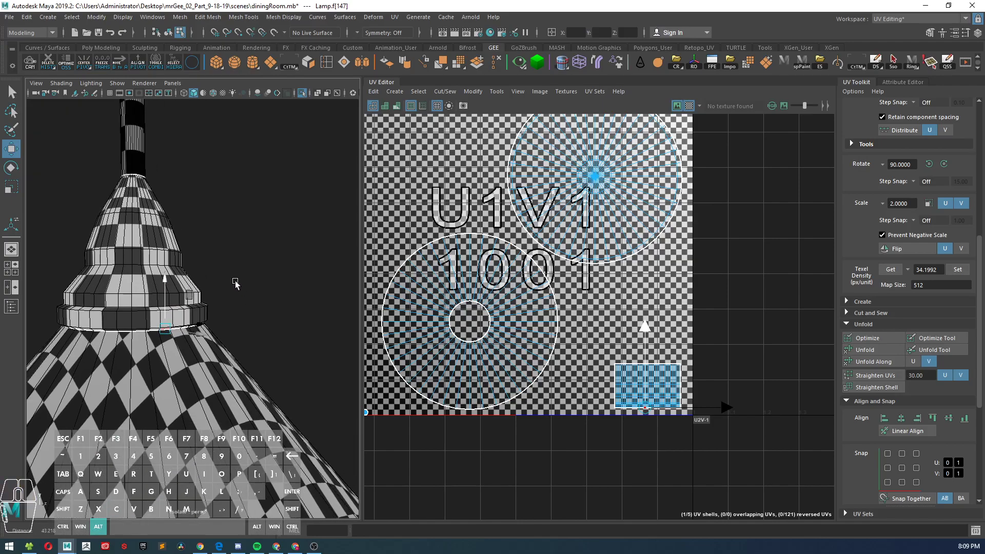
Step: Select the lower face rows of the neck's rectangular shell and try scaling them along V
drag(589, 432, 692, 430)
drag(711, 388, 710, 391)
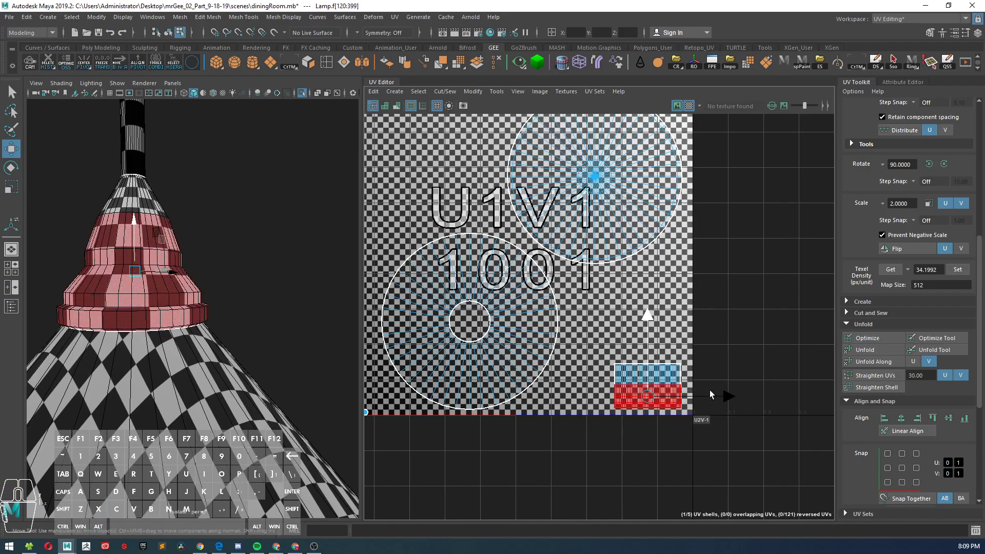
ctrl+drag(598, 435, 708, 393)
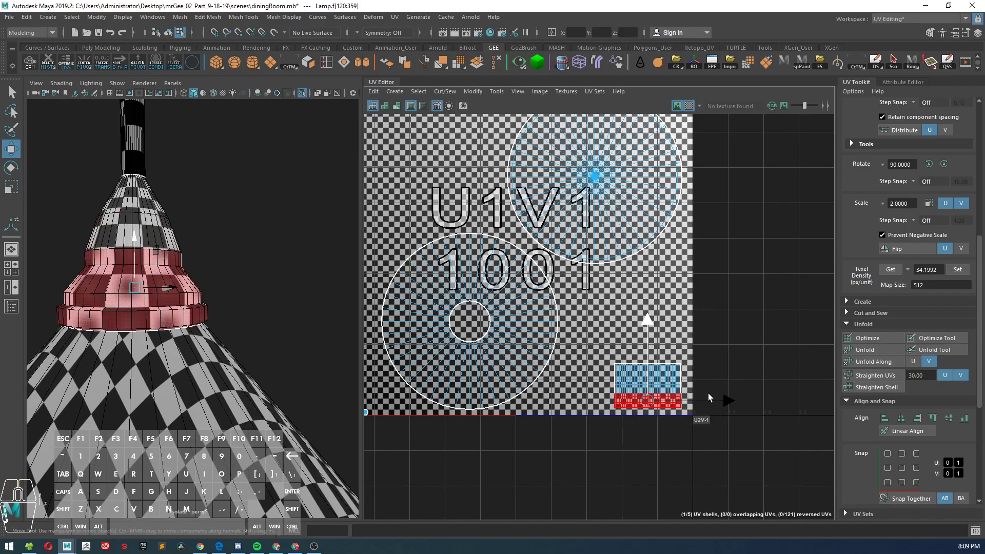
key(f)
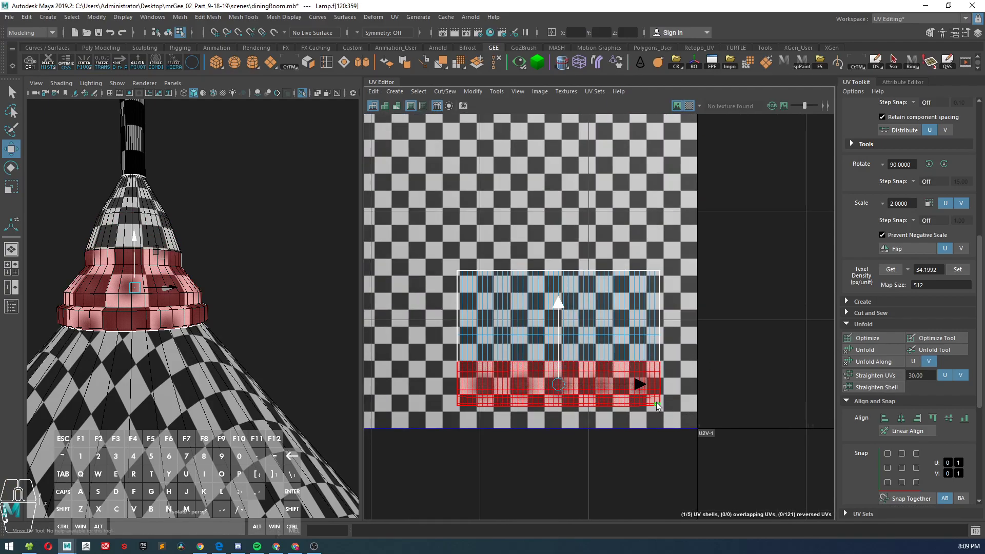
key(r)
mouse_move(558, 307)
mouse_down()
mouse_move(557, 298)
mouse_move(557, 327)
mouse_move(562, 264)
mouse_move(560, 295)
mouse_up()
mouse_move(194, 287)
alt+mouse_down()
mouse_move(153, 287)
mouse_move(141, 308)
mouse_move(209, 290)
alt+mouse_up()
Step: Select the top row of UVs on the neck shell, try narrowing it along U, and undo the scaling
right_drag(482, 292, 436, 272)
drag(690, 291, 688, 291)
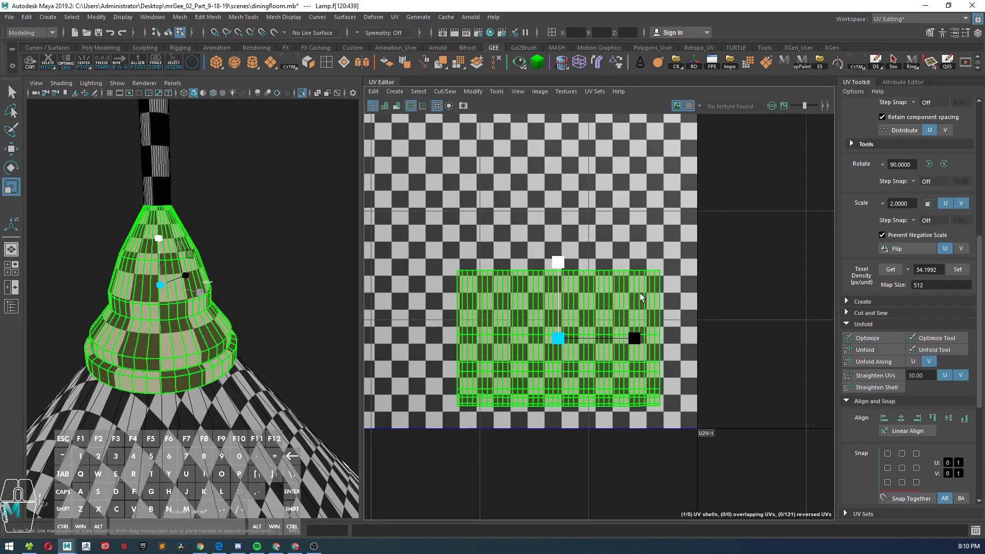
right_drag(650, 285, 480, 249)
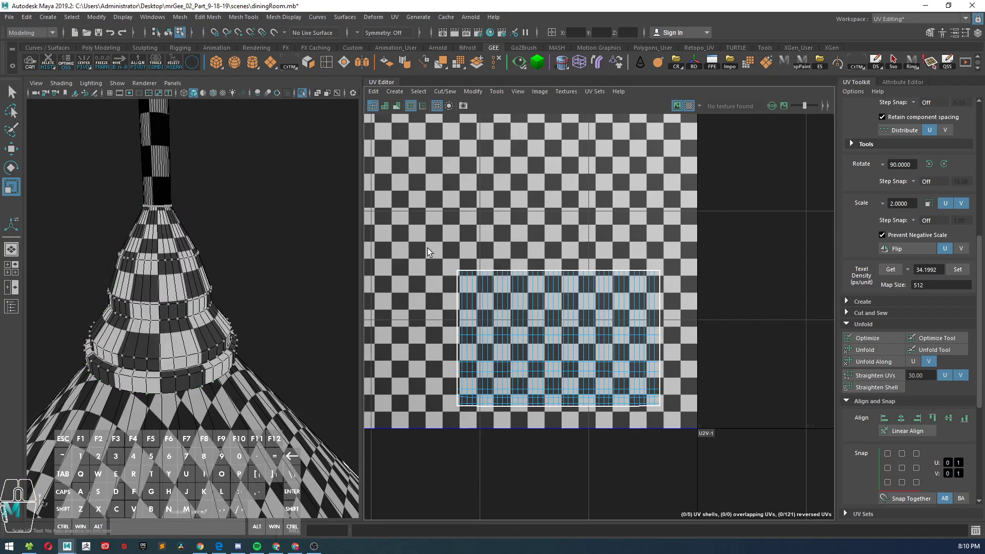
drag(666, 292, 658, 300)
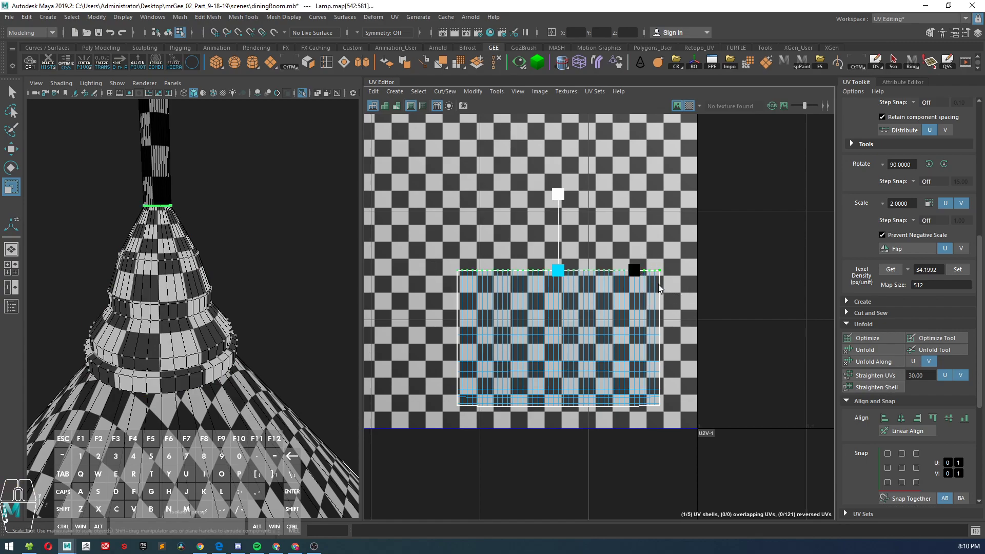
drag(636, 273, 614, 276)
key(ctrl+z)
Step: Select the vertical edges across the top band of the neck shell and cut them into separate strips
alt+drag(244, 242, 291, 257)
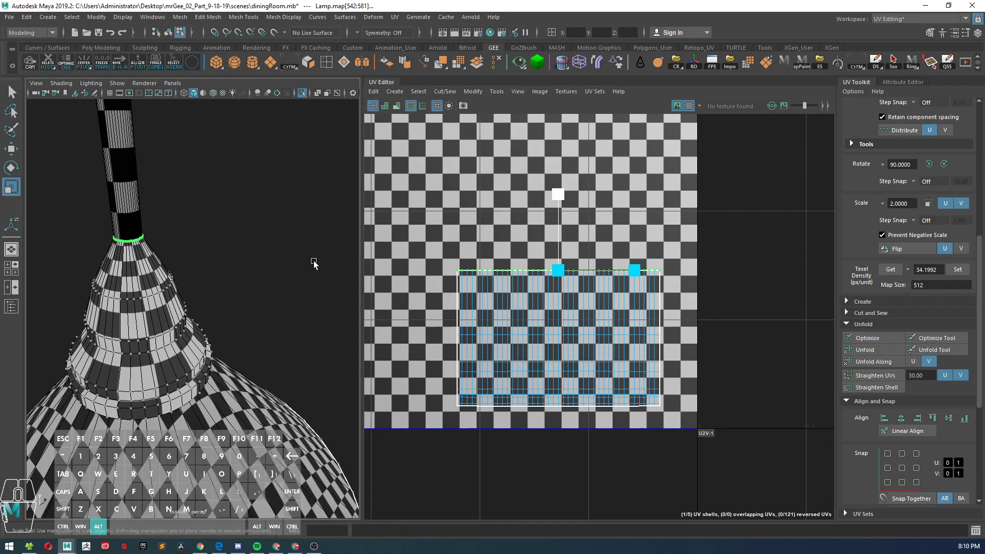
scroll(467, 289, up, 5)
right_drag(478, 288, 470, 261)
click(450, 278)
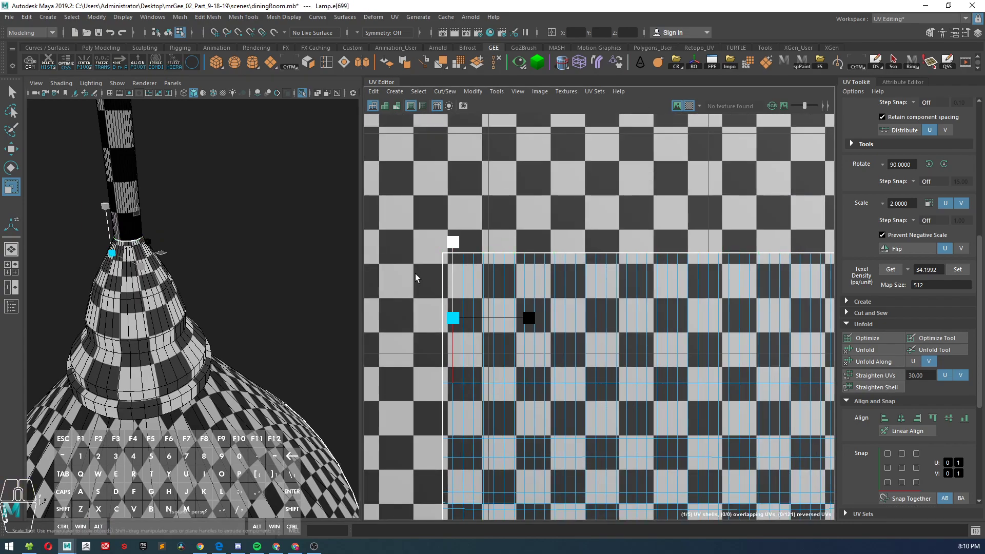
click(430, 289)
drag(449, 291, 831, 344)
alt+middle_drag(831, 344, 695, 359)
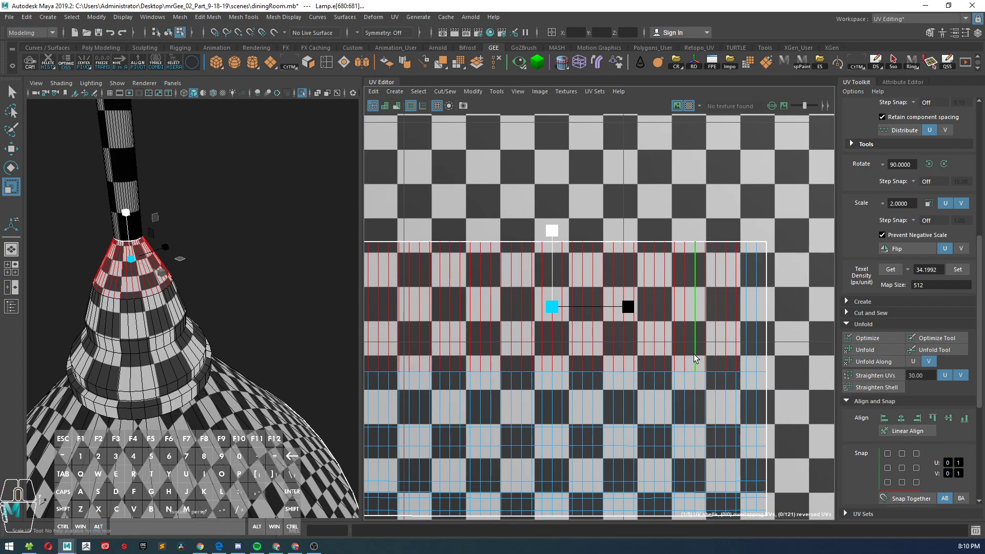
scroll(752, 333, down, 3)
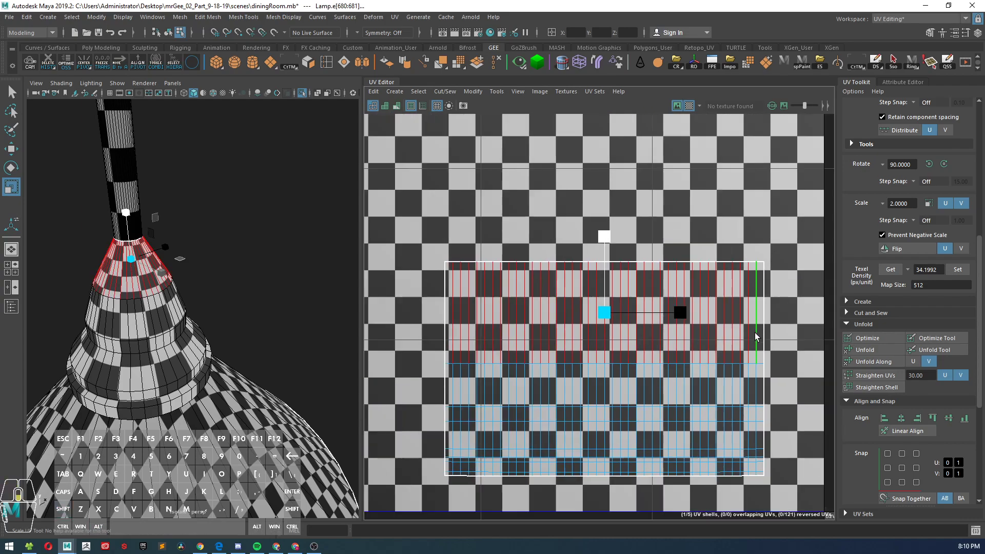
shift+right_click(620, 190)
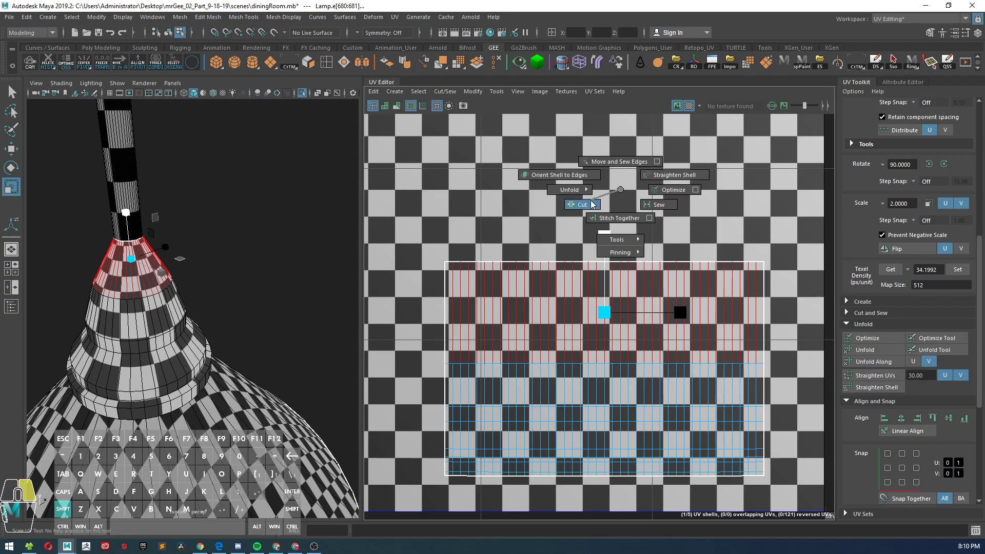
shift+right_drag(592, 204, 592, 205)
Step: Select the UVs of the cut top band and try to unfold the strips, checking the result on the neck
right_drag(544, 259, 532, 265)
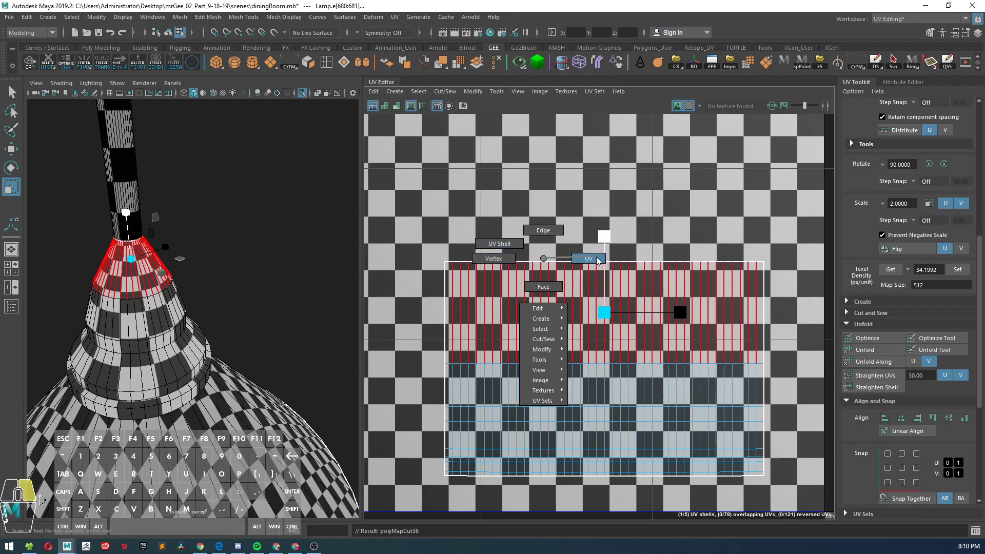
right_drag(598, 260, 595, 259)
drag(817, 390, 815, 388)
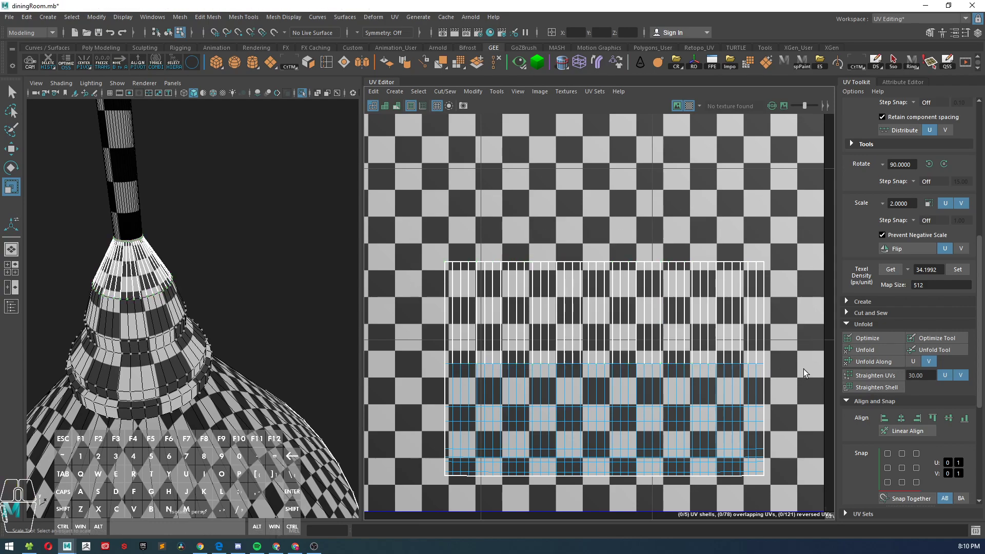
right_drag(532, 247, 429, 242)
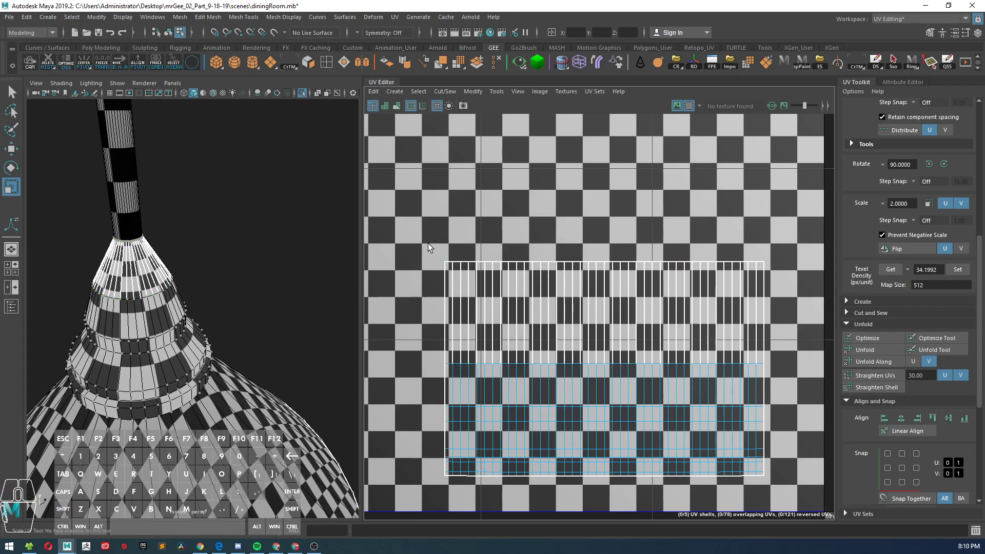
drag(808, 383, 808, 382)
shift+right_drag(603, 232, 514, 234)
shift+right_drag(607, 231, 495, 230)
alt+drag(197, 285, 224, 250)
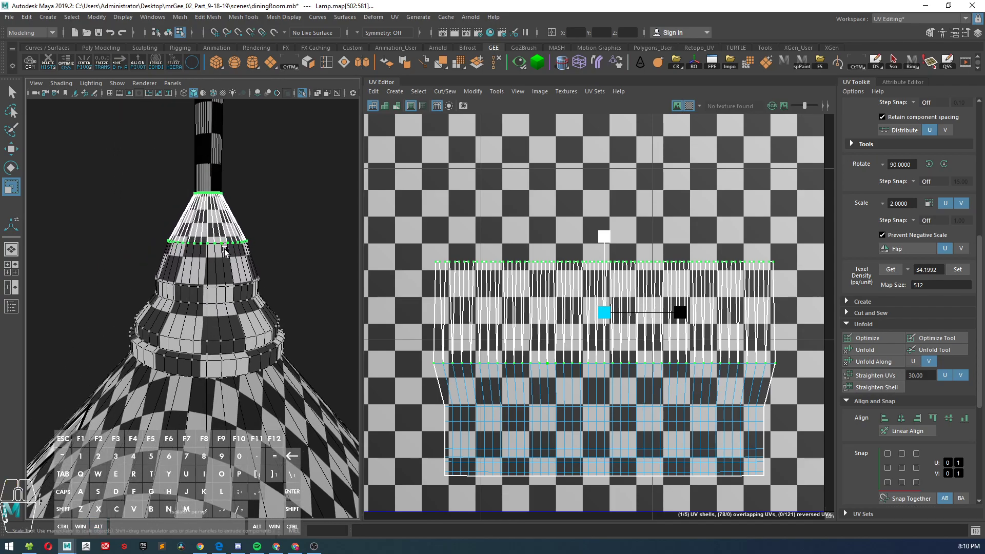
Step: Undo the unfolding and the edge cuts on the neck shell's top band, and clear the selection
key(ctrl+z)
key(ctrl+z)
key(ctrl+z)
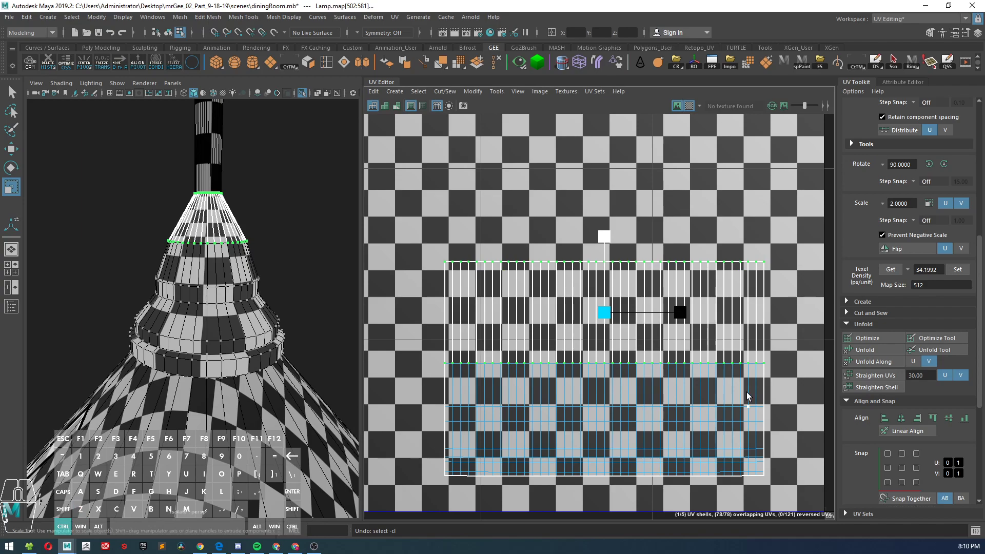
key(ctrl+z)
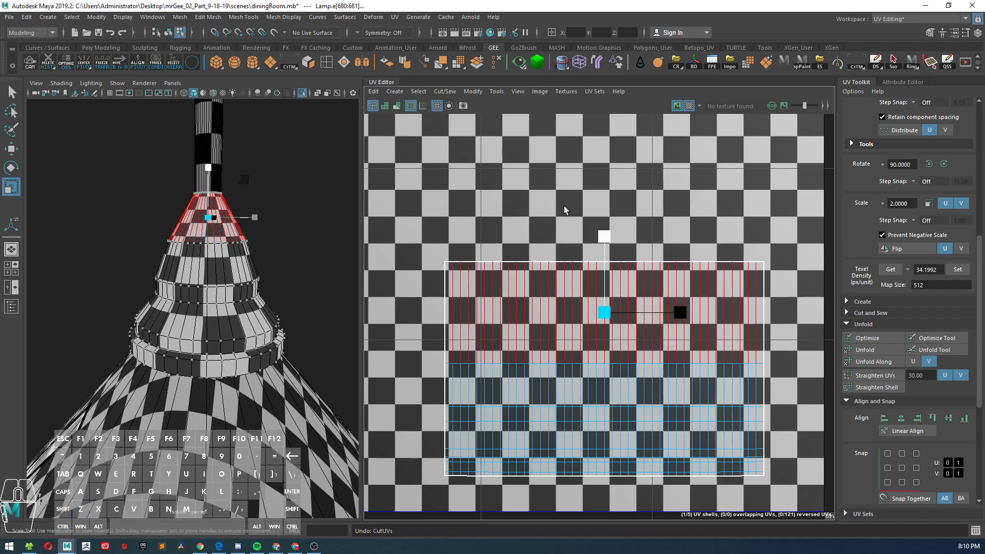
click(564, 208)
scroll(564, 302, down, 1)
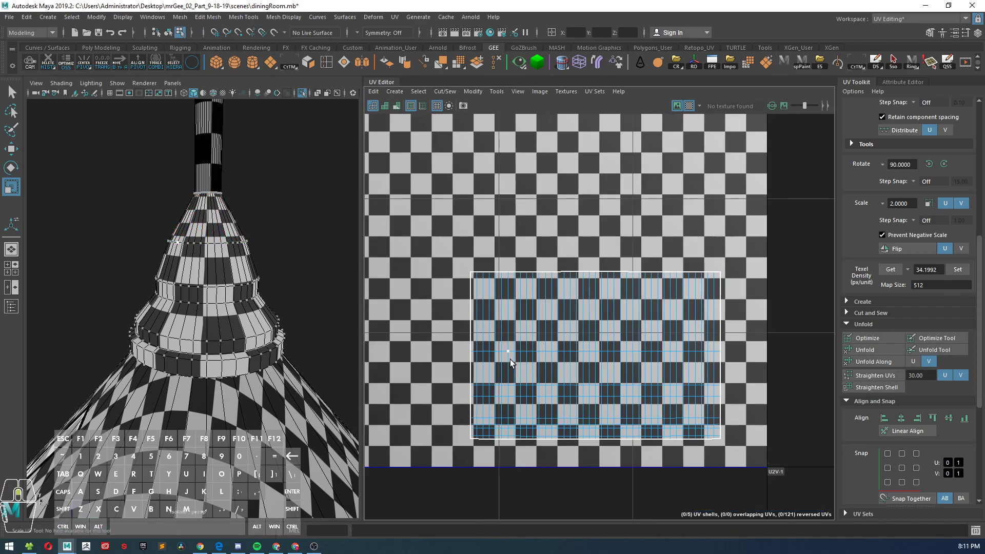
scroll(510, 358, up, 2)
right_drag(506, 388, 560, 388)
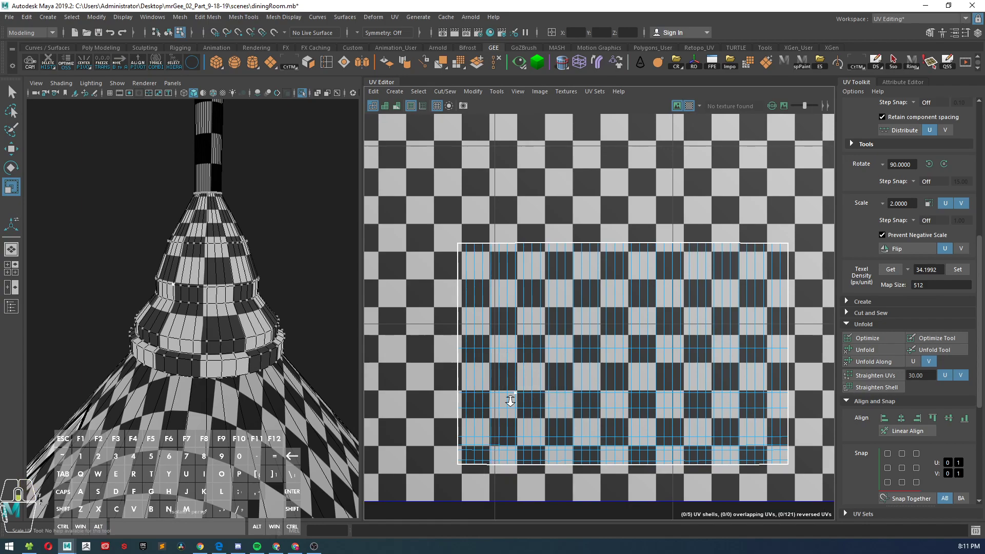
Step: Select the top row of UVs on the neck shell, try widening it along U, and undo the scaling
scroll(516, 399, down, 1)
drag(722, 310, 720, 310)
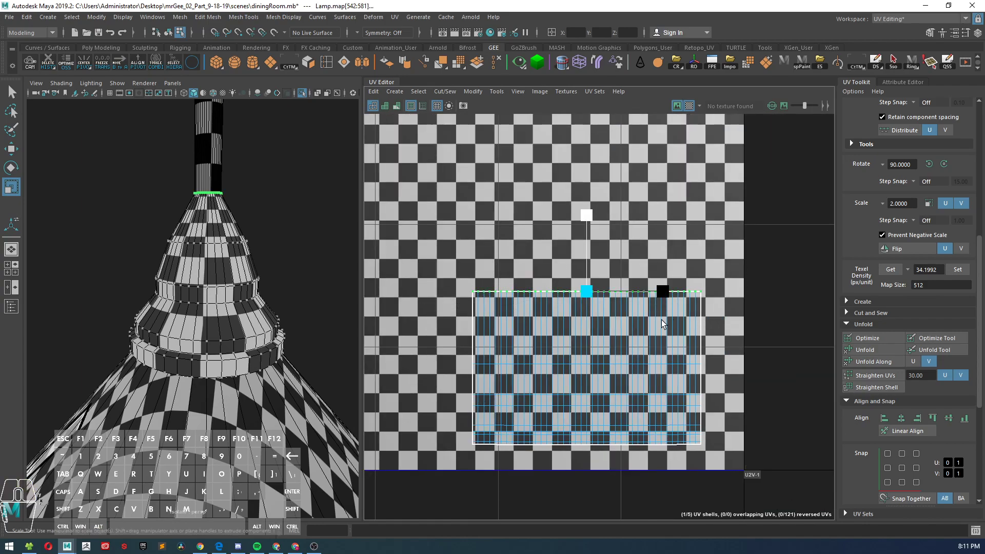
mouse_move(665, 292)
mouse_down()
mouse_move(620, 291)
mouse_move(677, 298)
mouse_up()
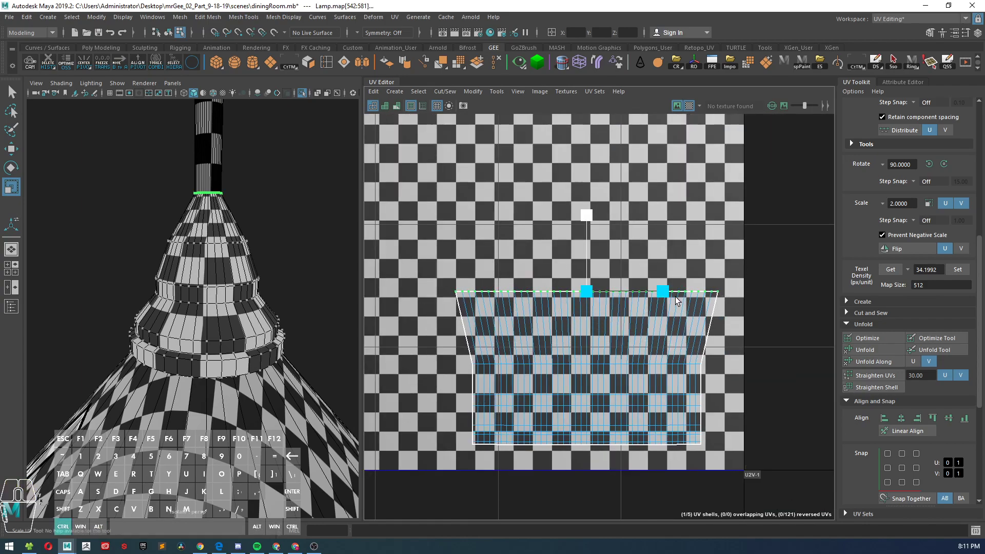
key(ctrl+z)
Step: Select the bottom rows of UVs on the neck shell, try widening them along U, and undo the scaling
drag(470, 461, 729, 425)
drag(668, 435, 677, 437)
key(ctrl+z)
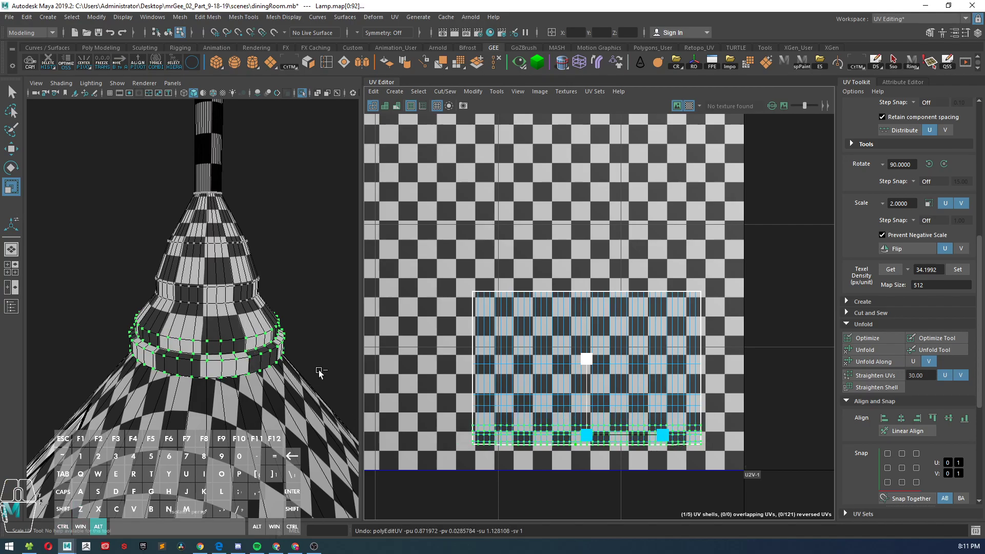
Step: Return to object mode, select the whole lamp, and review the layout of all its UV shells in tile U1V1
alt+drag(217, 333, 451, 304)
right_drag(173, 261, 230, 250)
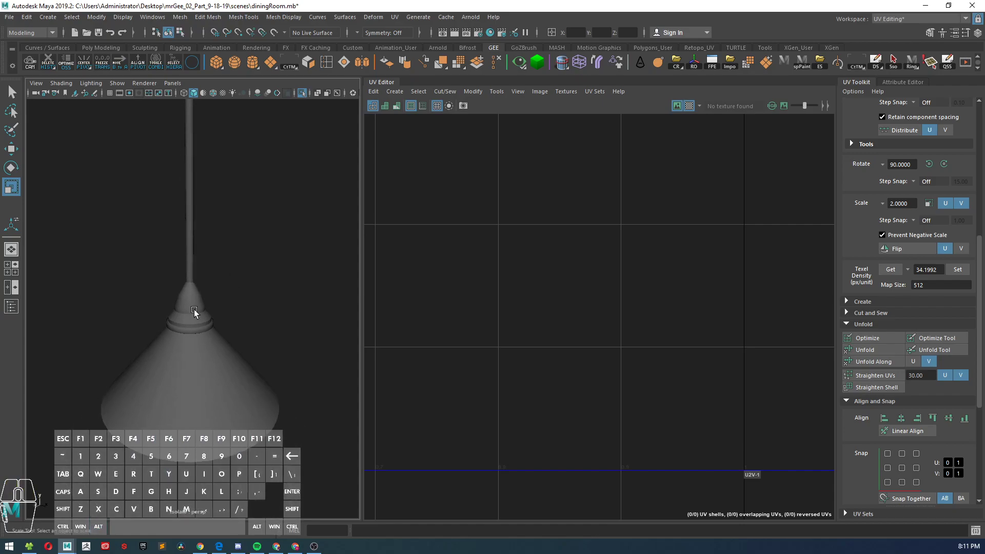
click(194, 310)
scroll(223, 303, down, 4)
scroll(224, 275, up, 1)
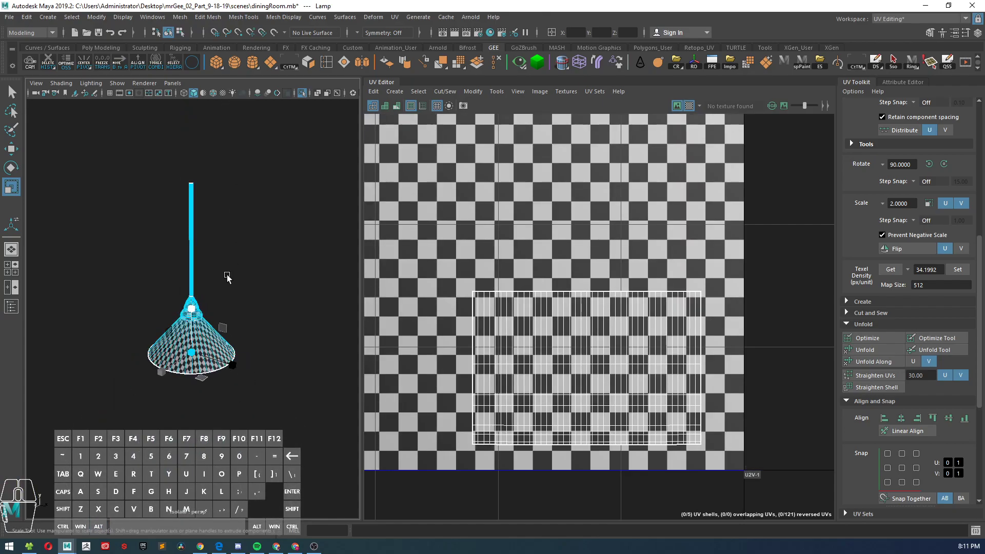
scroll(604, 329, down, 6)
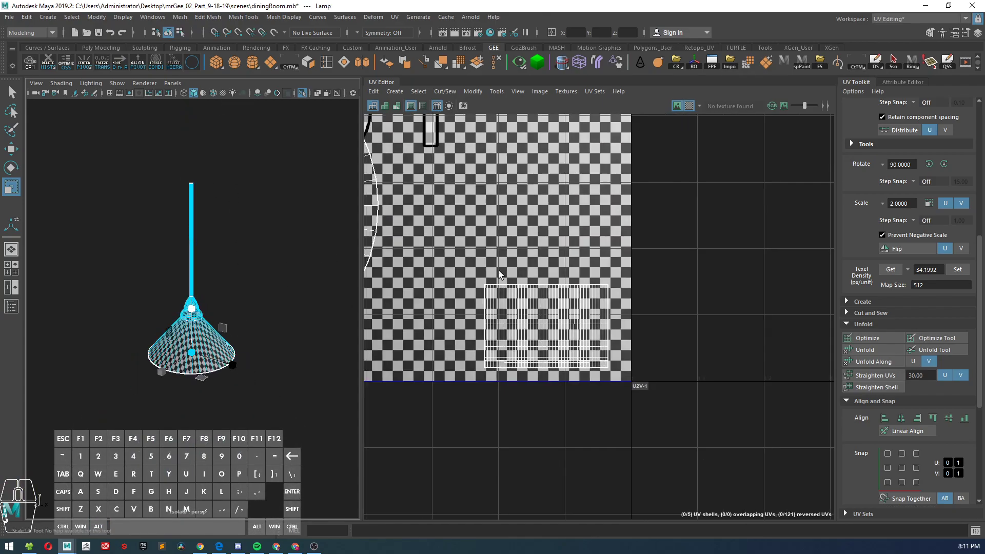
scroll(604, 329, down, 2)
alt+middle_drag(549, 304, 596, 323)
scroll(595, 324, up, 2)
scroll(536, 327, up, 1)
scroll(515, 325, down, 2)
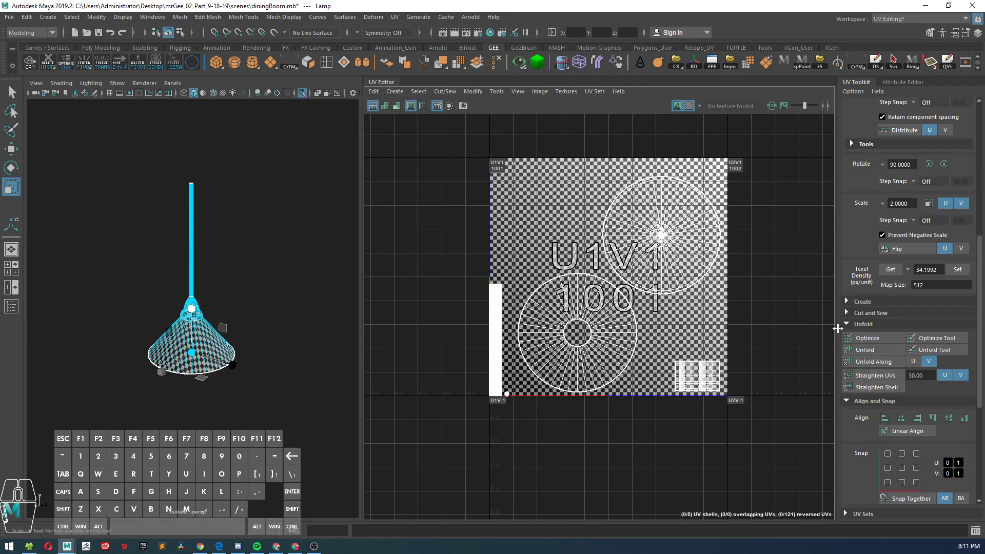